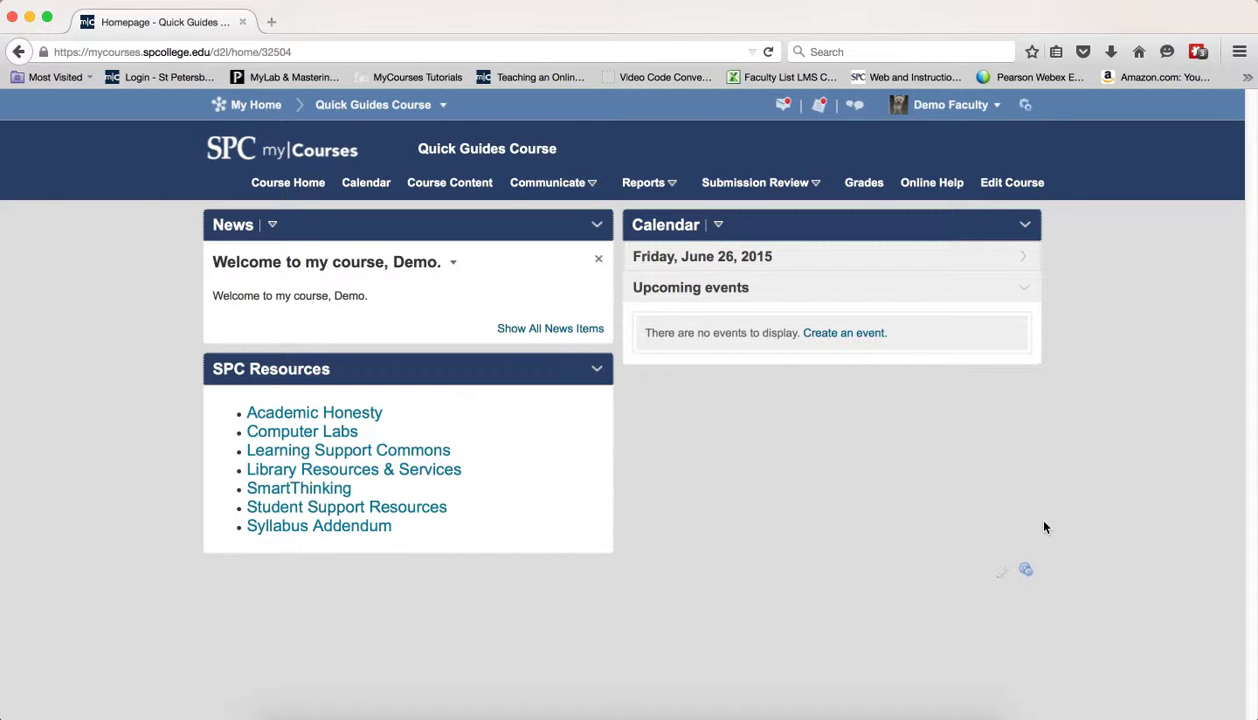
- Open the course's Rubrics list via Edit Course and Assessment
left_click(1015, 188)
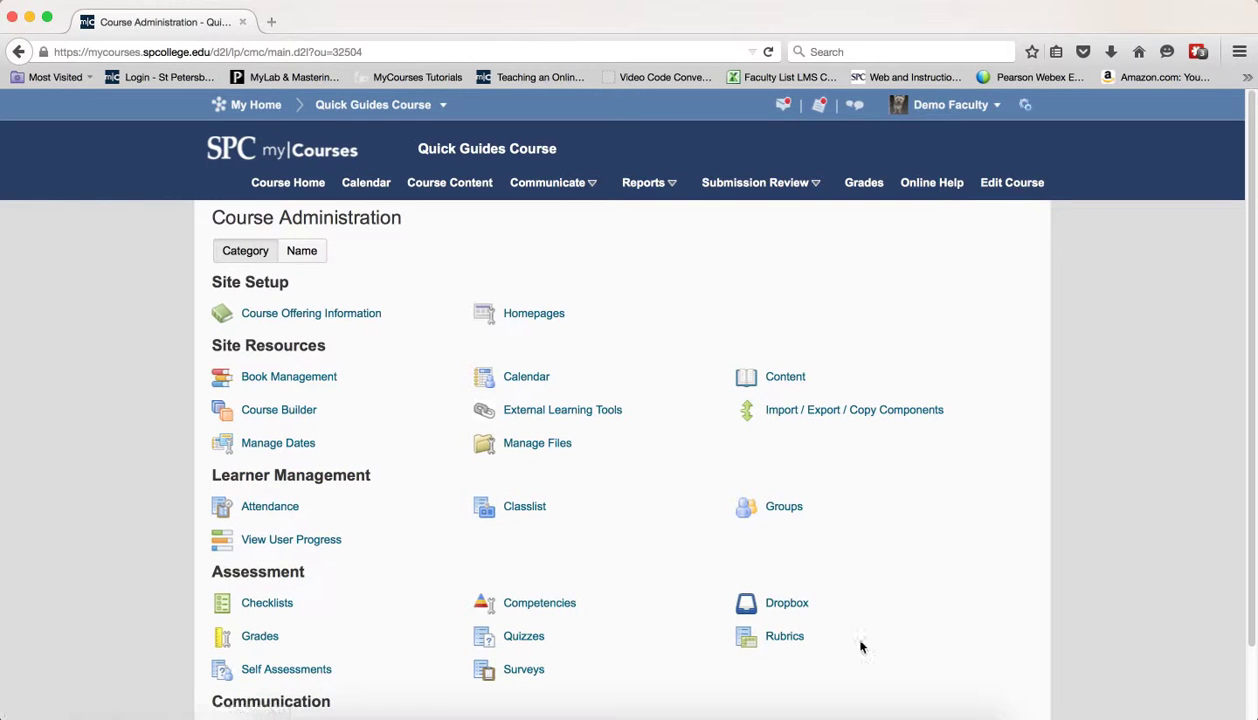
left_click(772, 639)
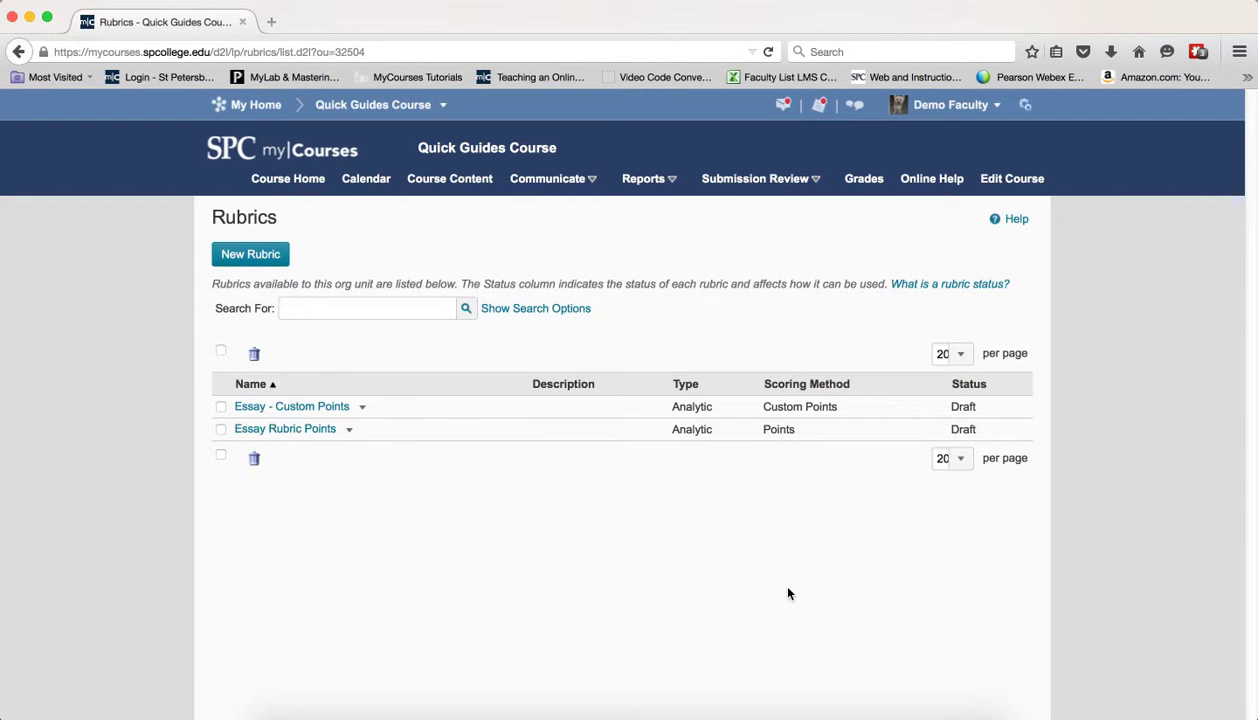
- Copy the 'Levels of Participation' title from the Word rubric document and return to the browser
left_click(545, 712)
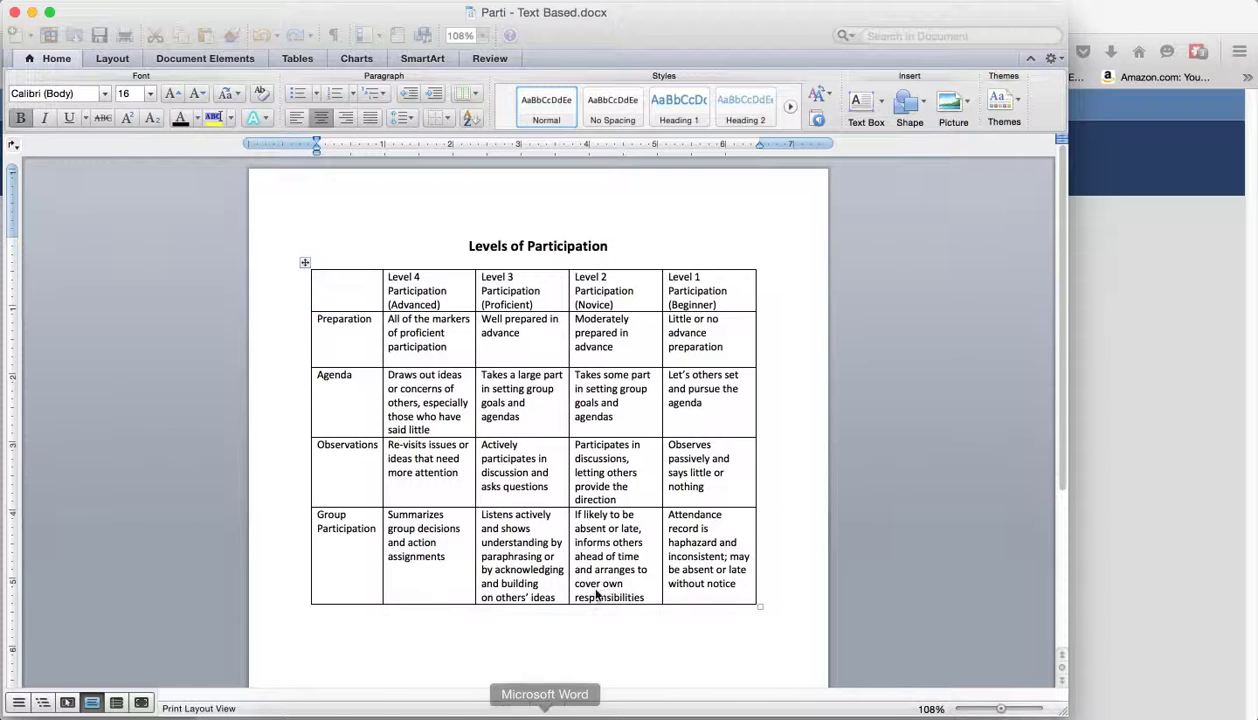
left_click(303, 256)
key("super+c")
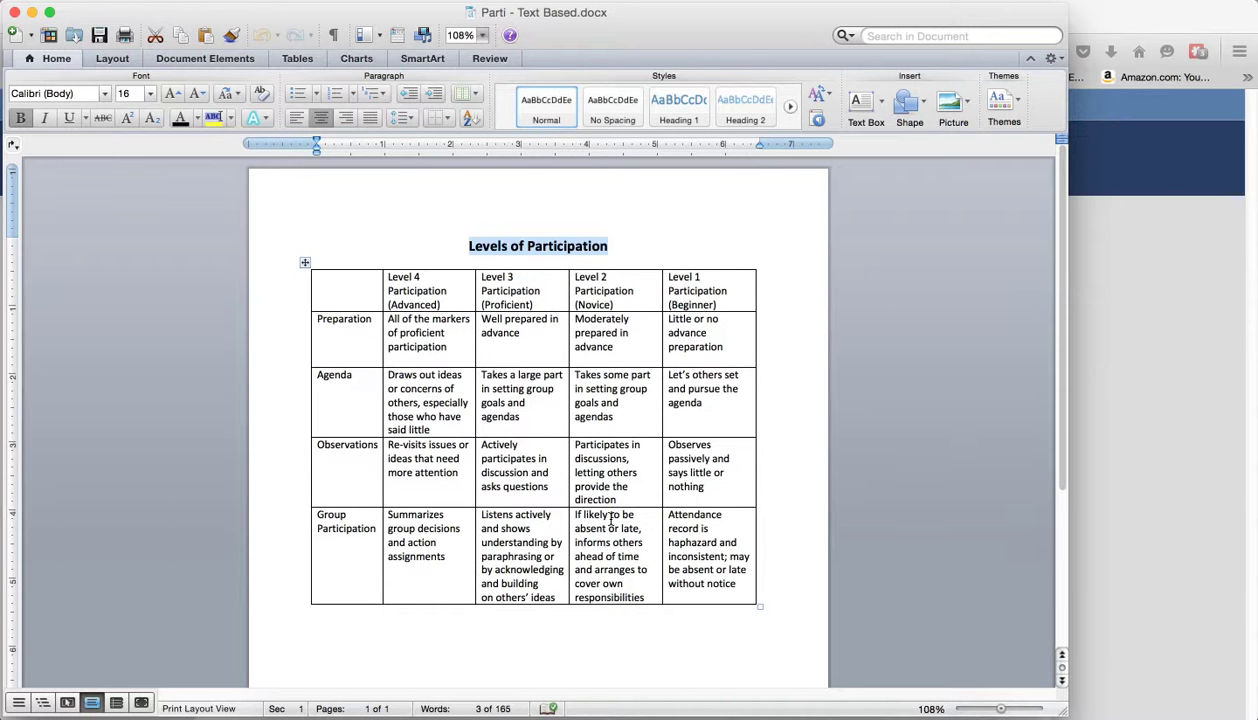
left_click(1135, 493)
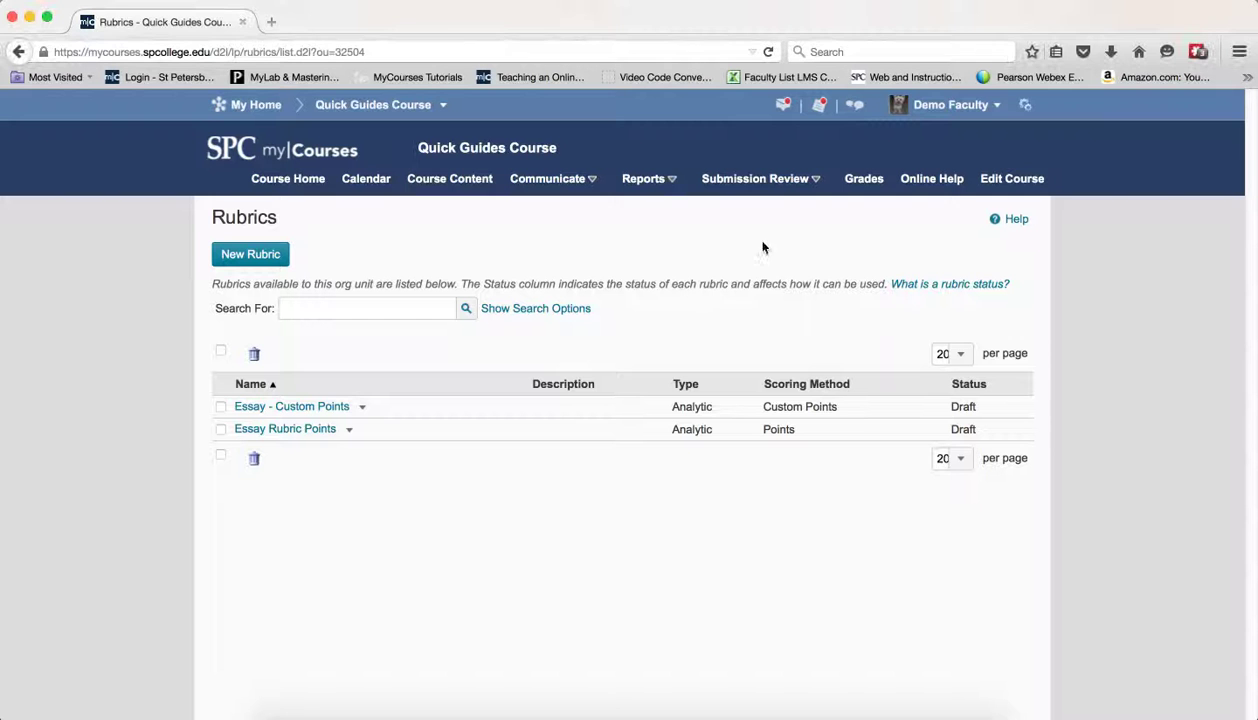
- Start a new rubric named 'Levels of Participation', checking the Word table's criteria count
left_click(262, 257)
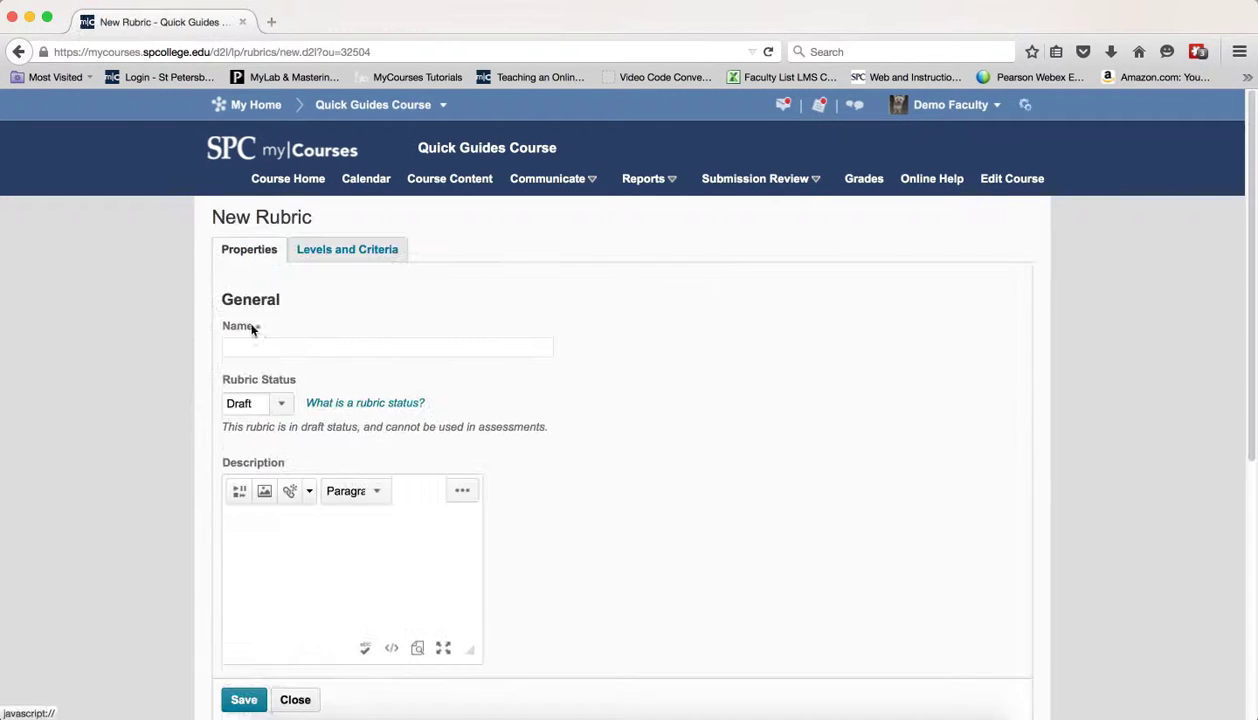
left_click(255, 348)
key("super+v")
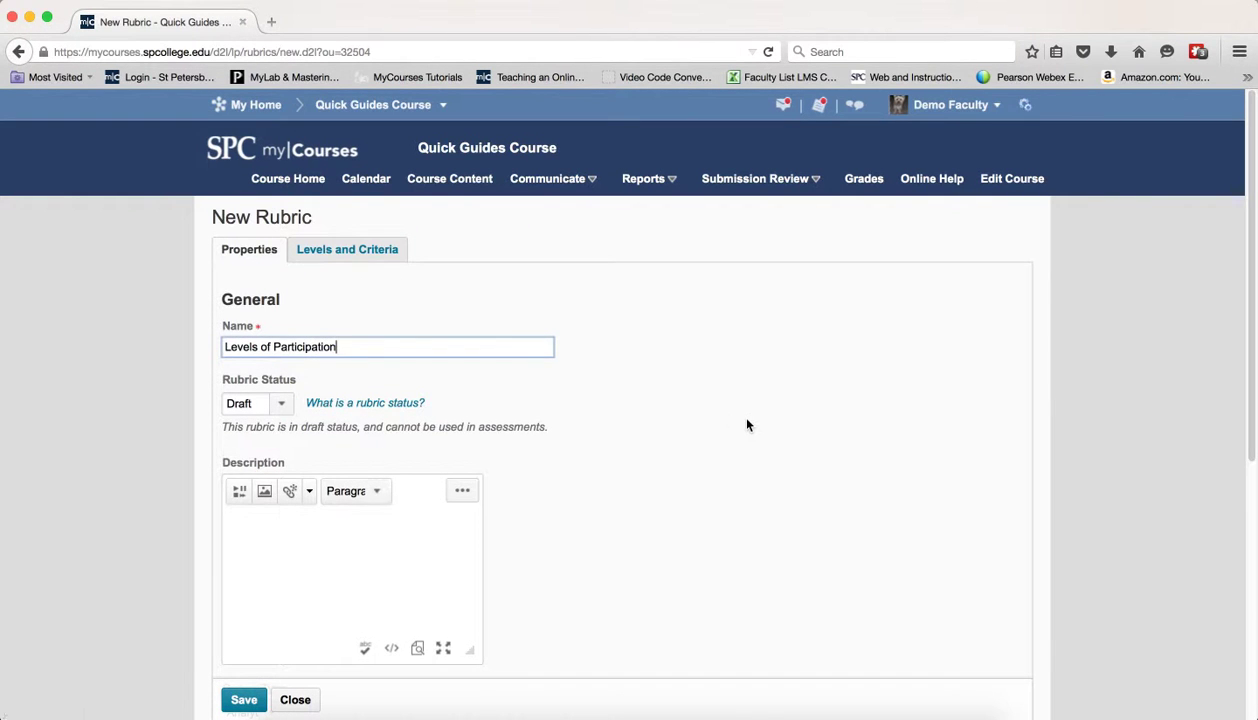
scroll(746, 425, "down", 1)
scroll(746, 425, "down", 1)
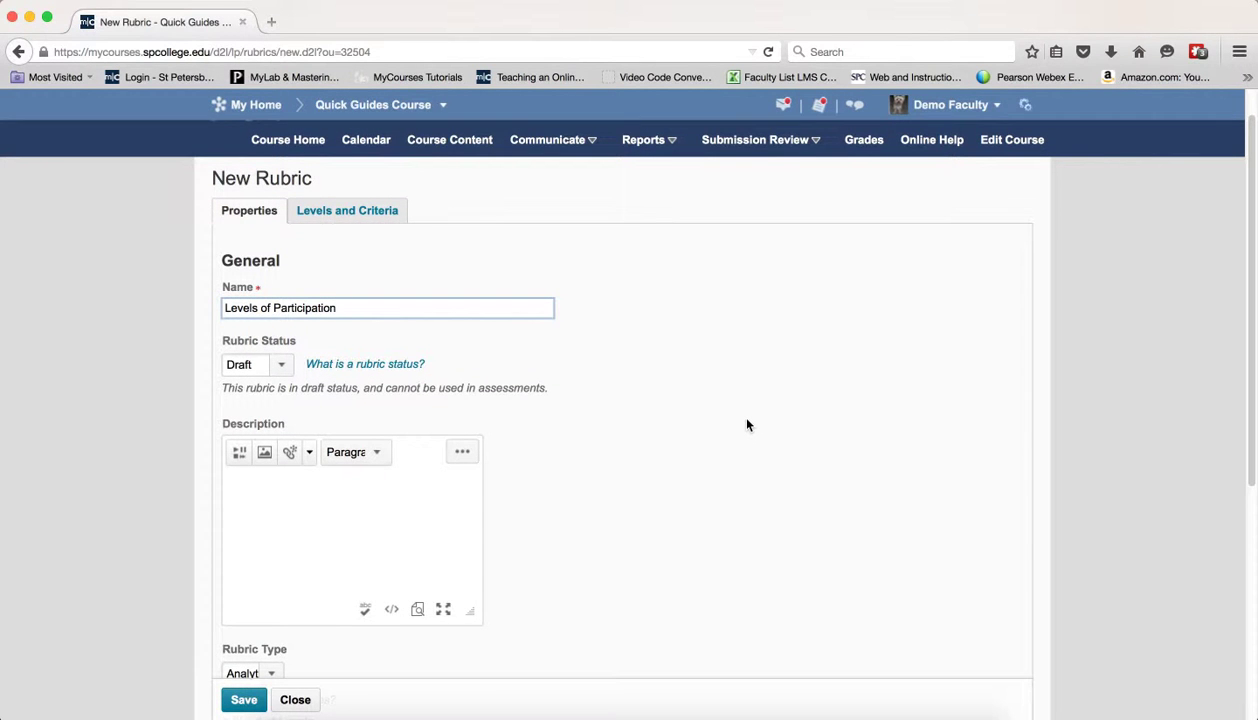
scroll(746, 425, "down", 5)
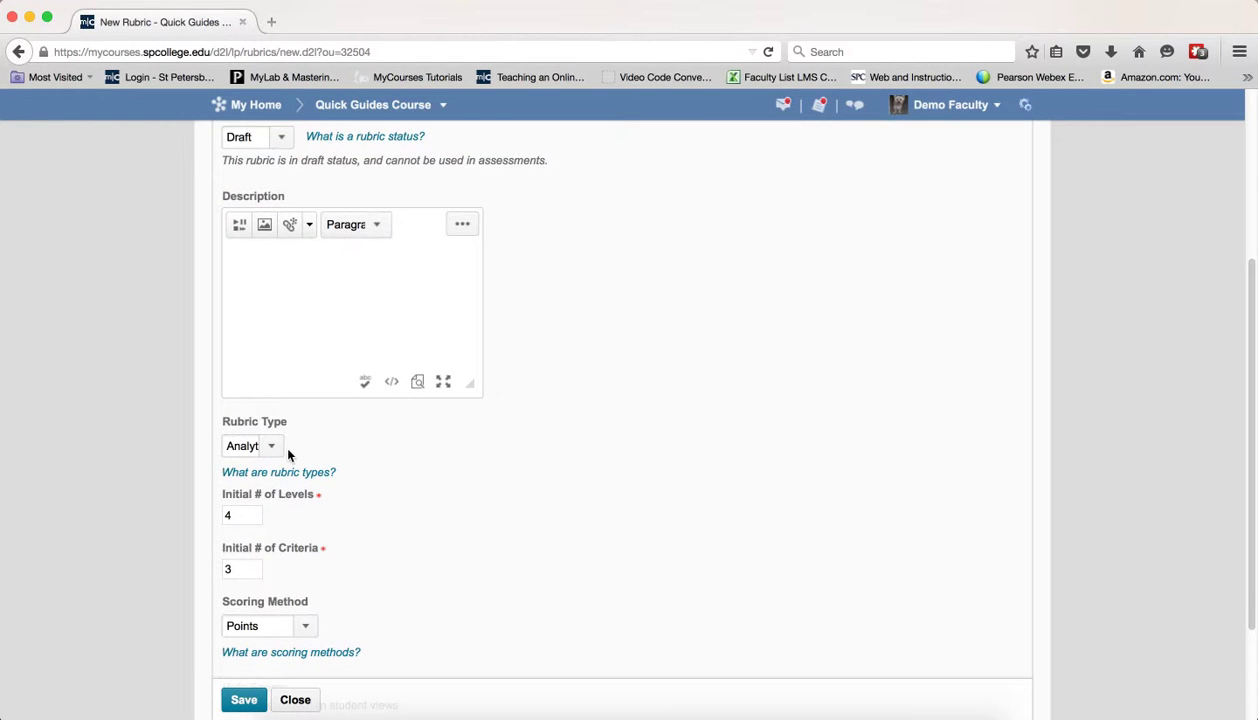
scroll(462, 489, "down", 1)
scroll(462, 489, "down", 1)
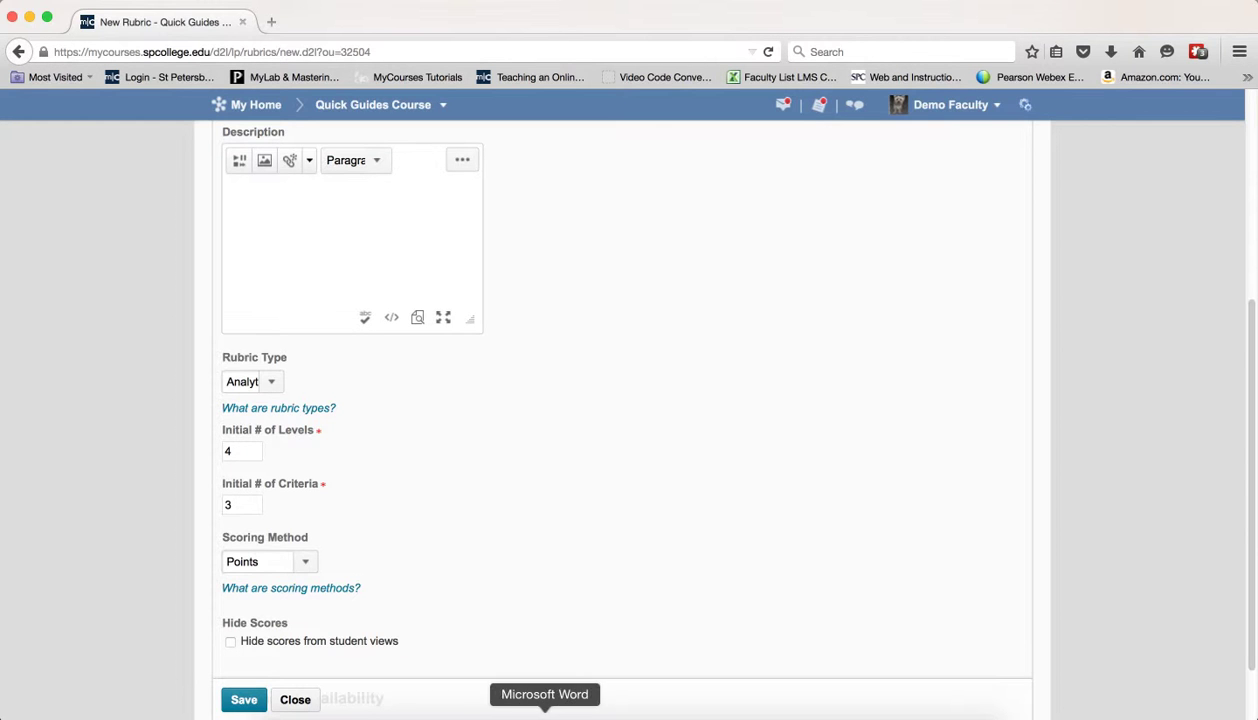
left_click(542, 710)
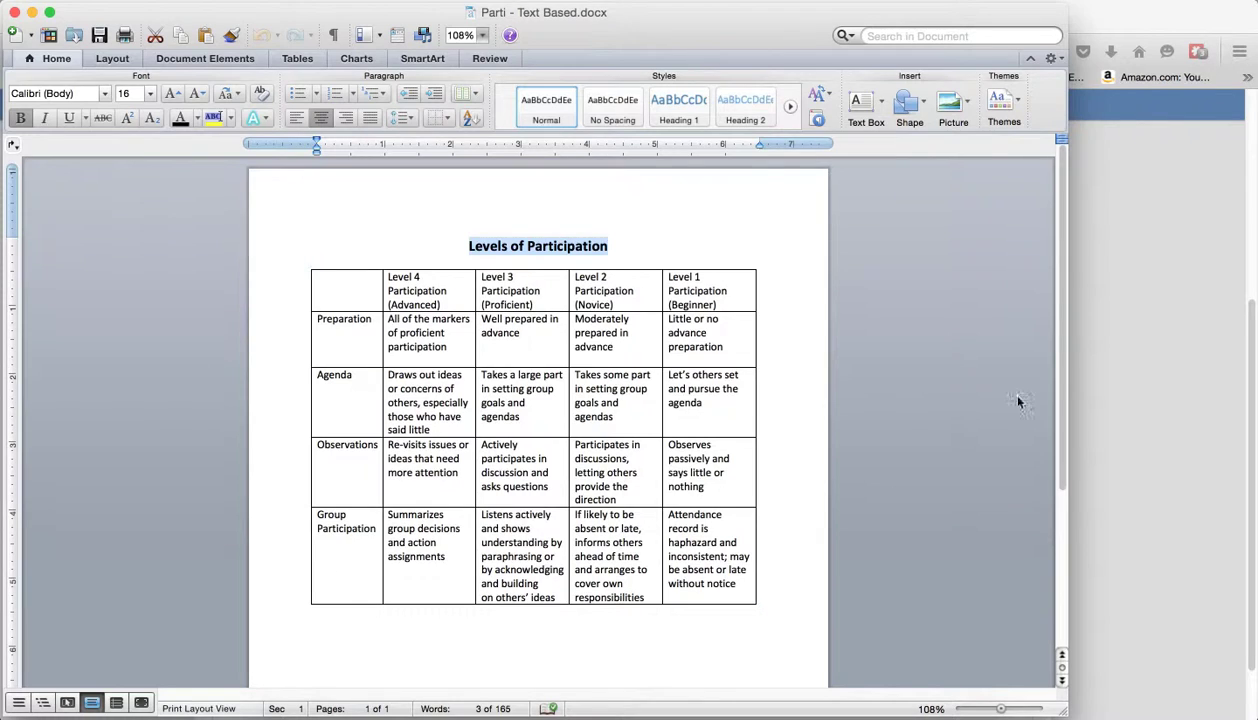
left_click(1140, 360)
- Set the initial number of criteria to 4 with Text Only scoring, and save the rubric
left_click(240, 505)
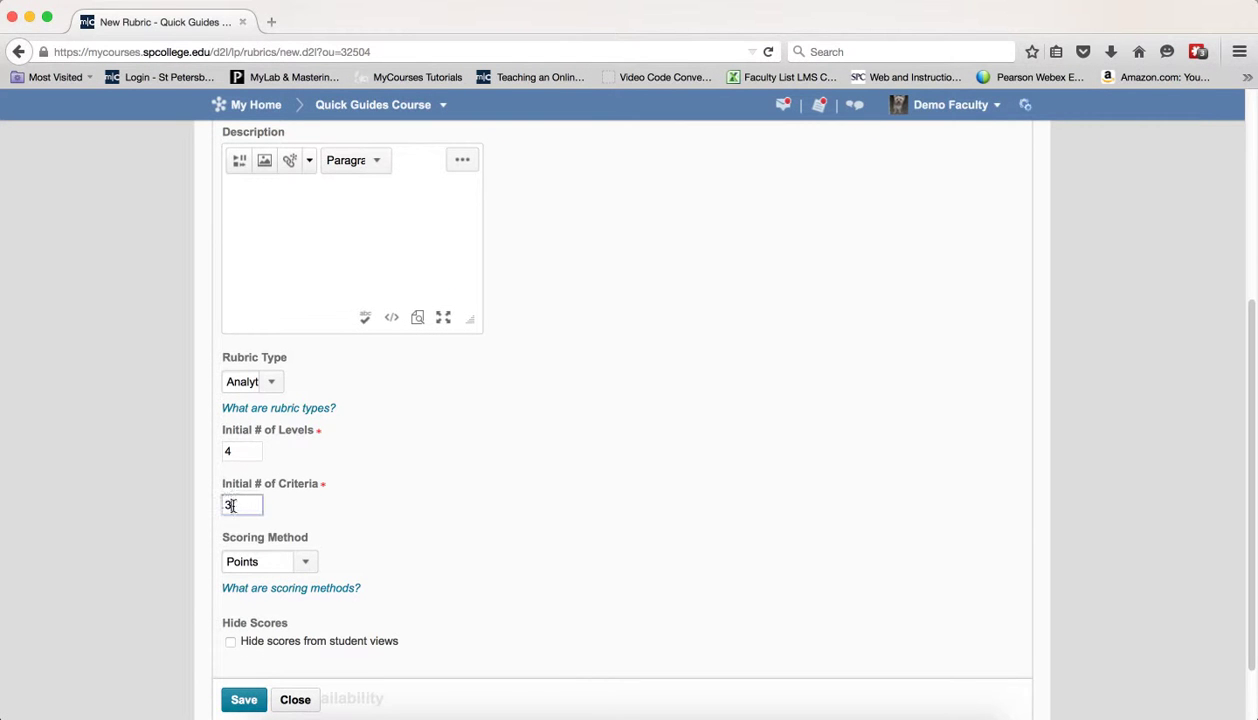
double_click(228, 505)
type("4")
left_click(306, 561)
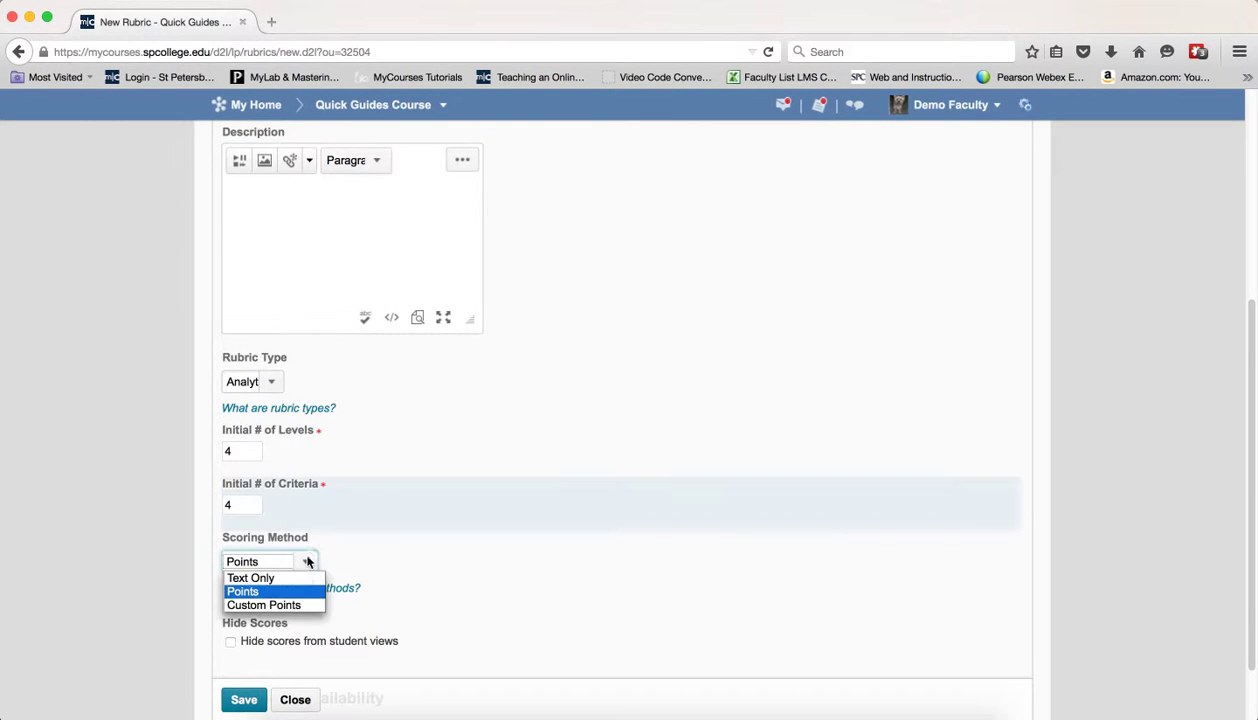
left_click(300, 578)
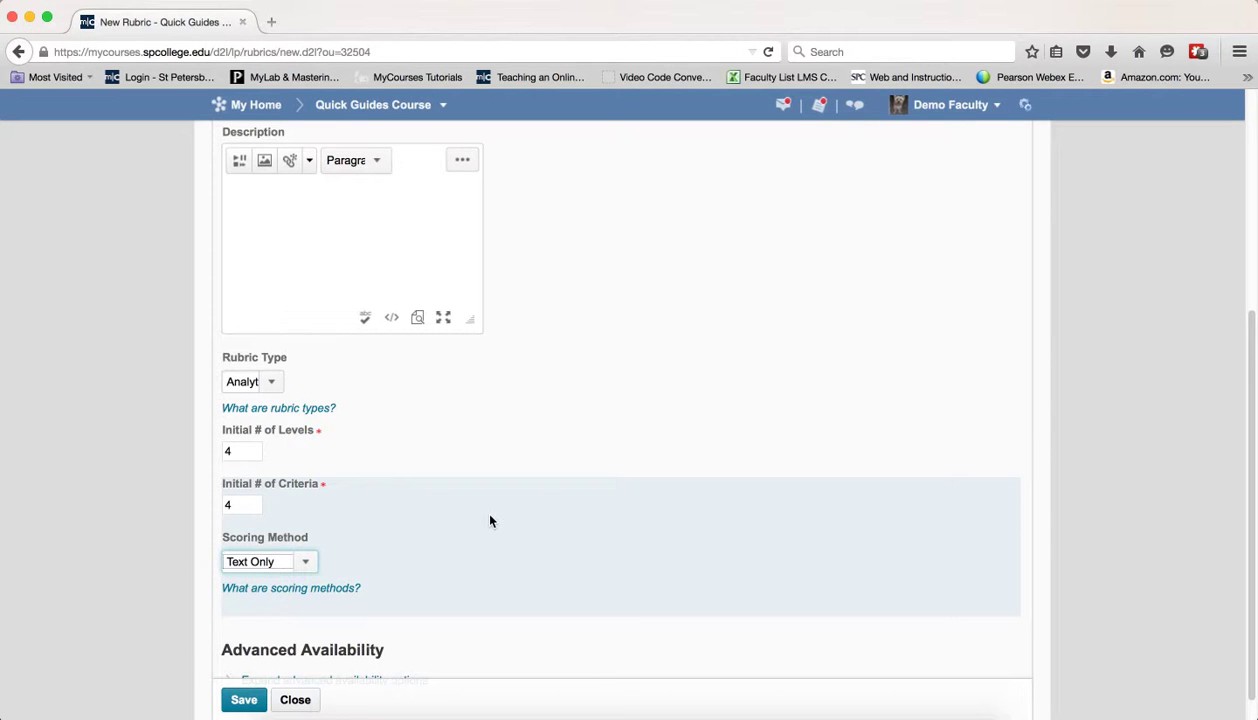
scroll(490, 520, "up", 5)
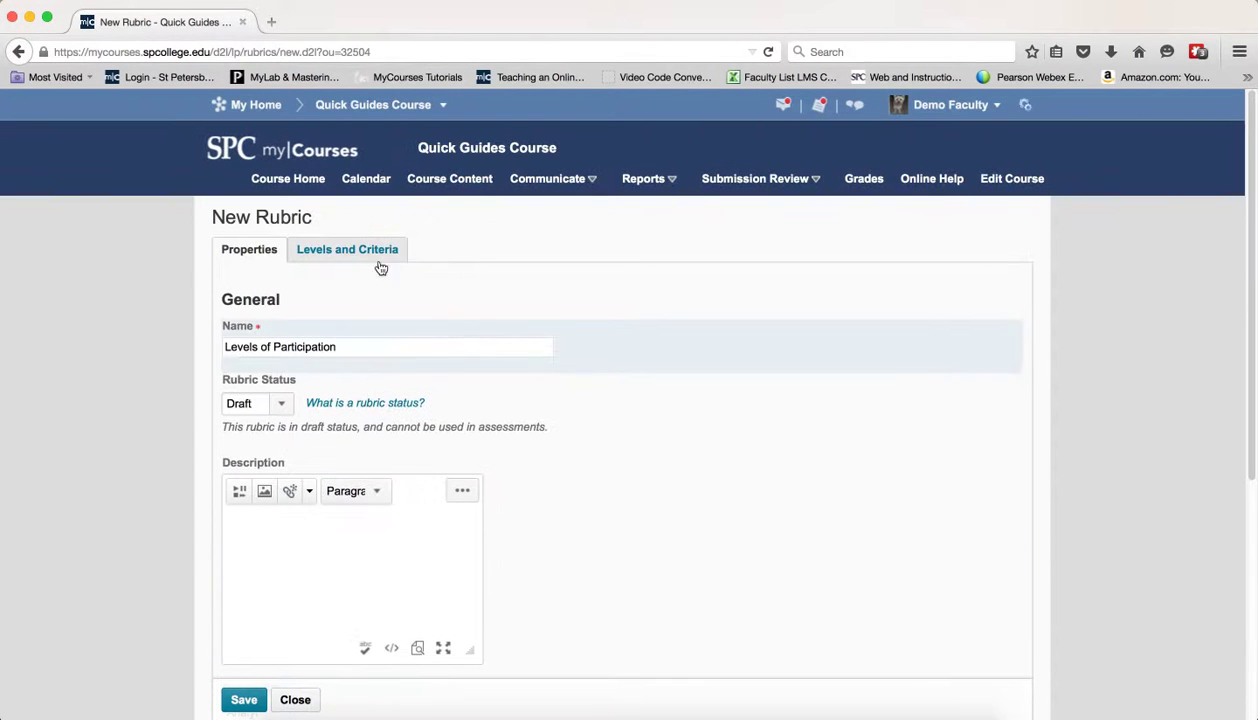
left_click(368, 262)
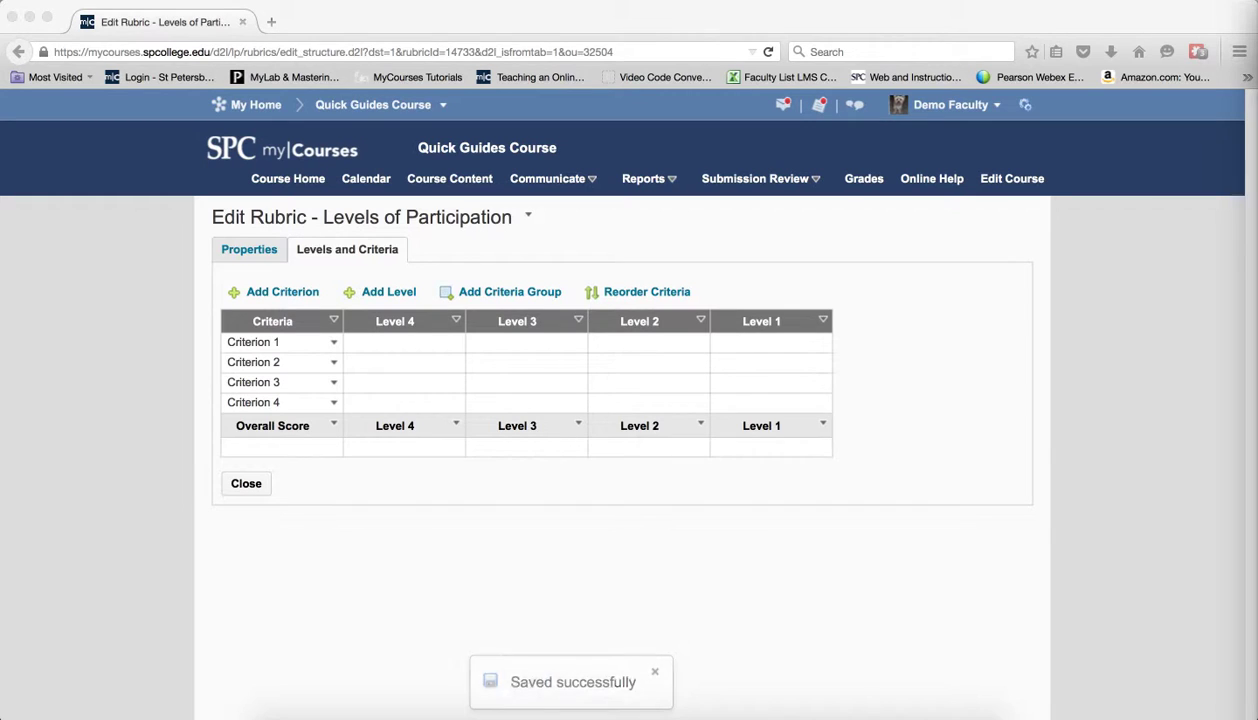
- Open the Criterion 1 options menu in the new rubric grid
left_click(334, 345)
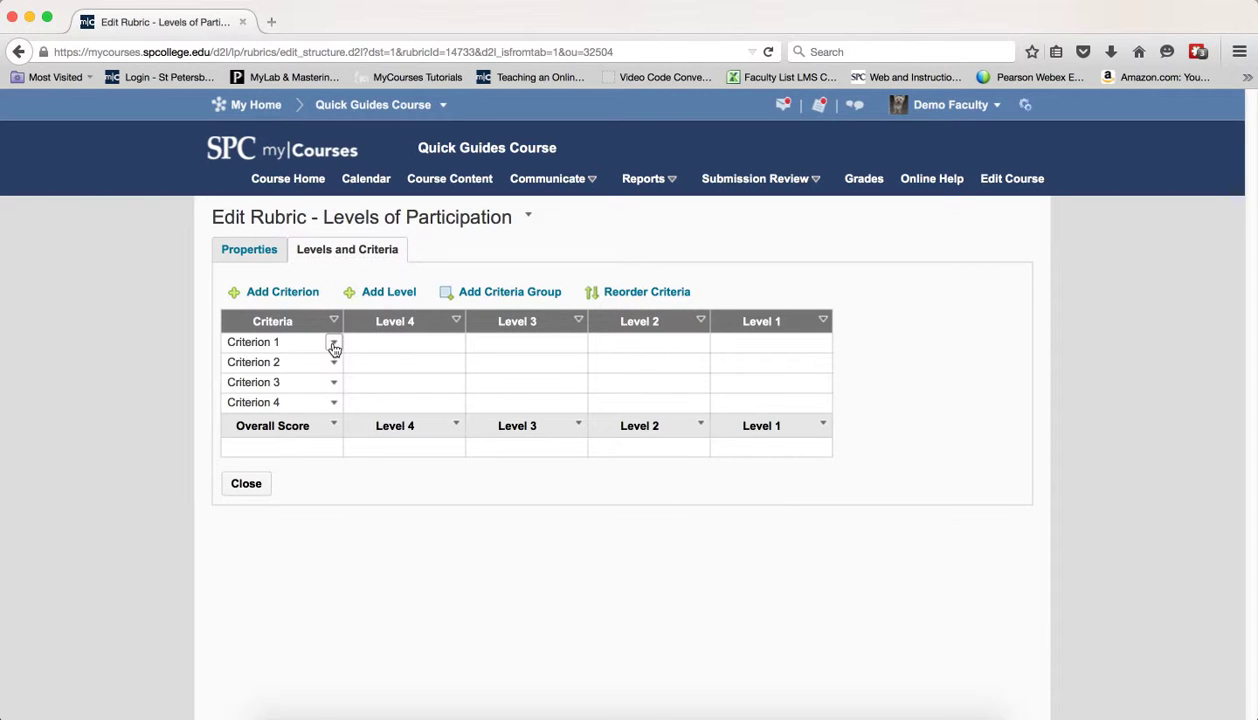
left_click(334, 346)
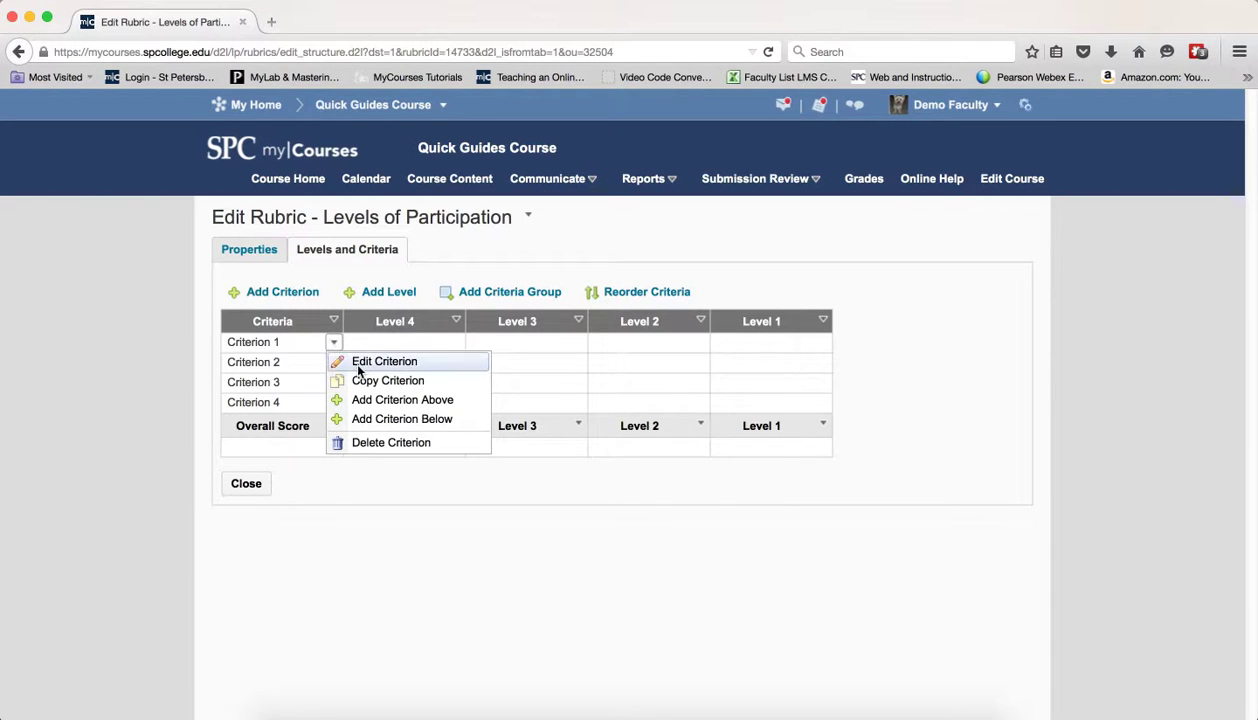
- Rename Criterion 1 to 'Preparation', copied from the Word table
left_click(358, 368)
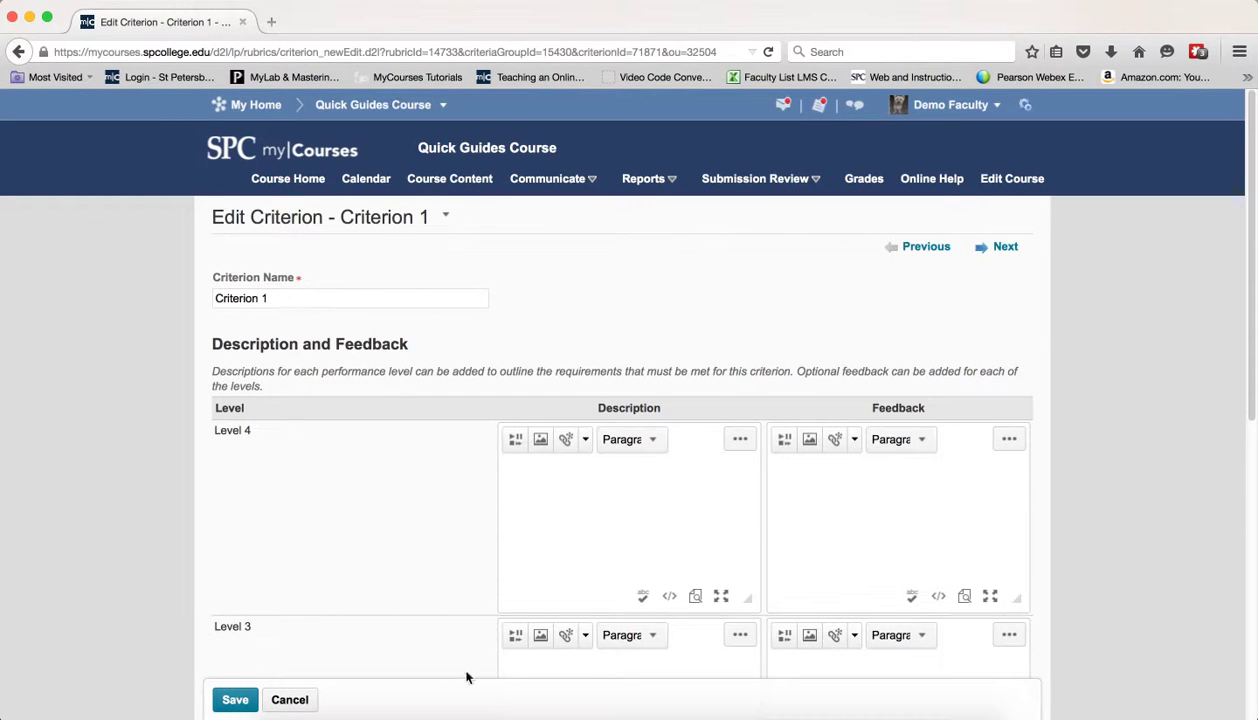
left_click(545, 714)
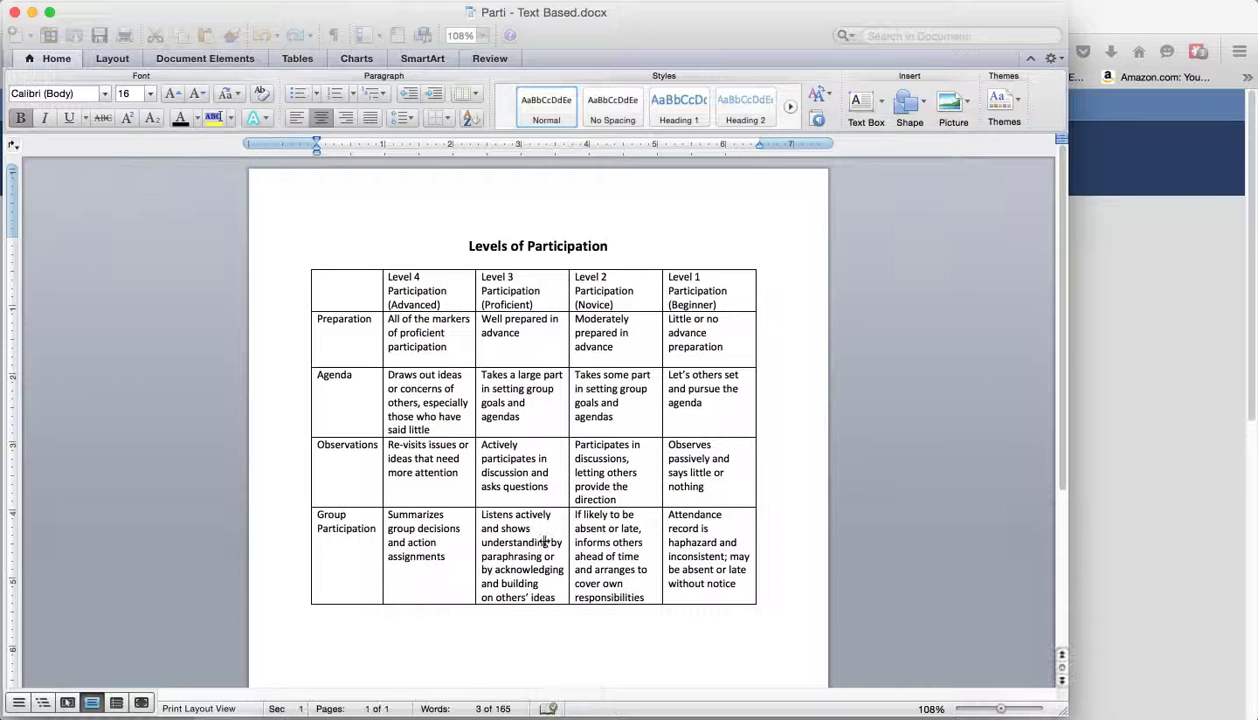
left_click_drag(376, 320, 310, 318)
key("super+c")
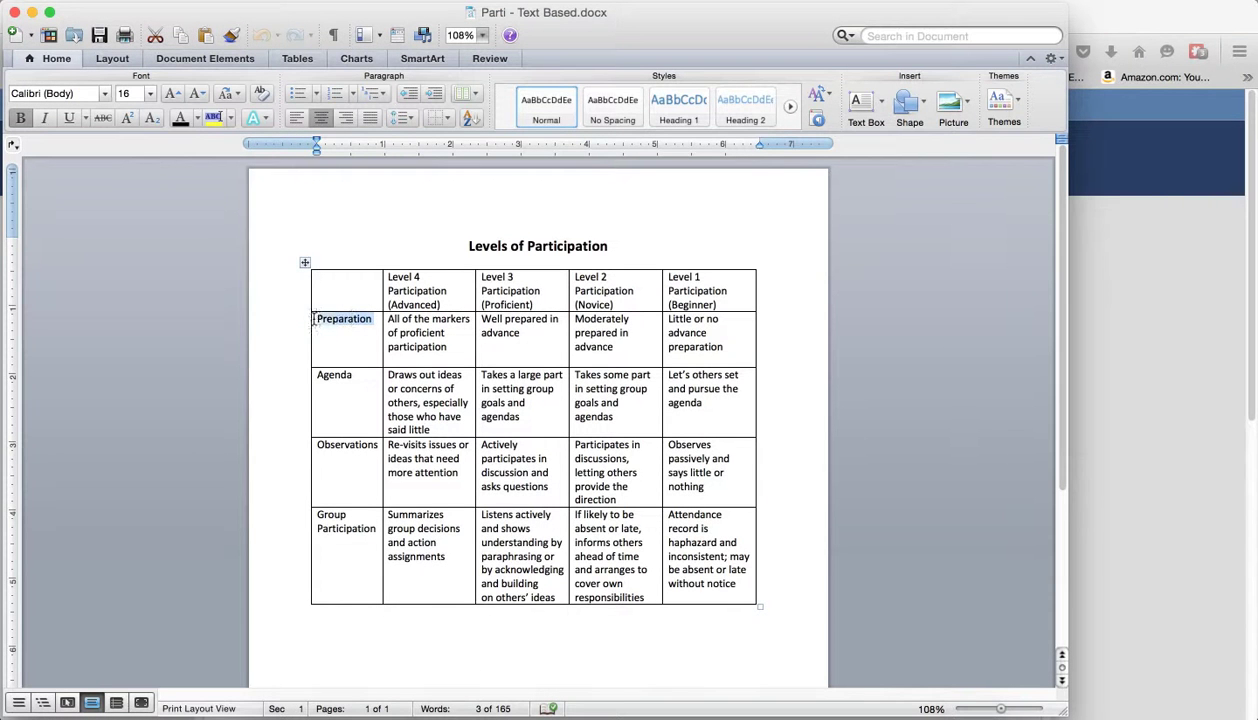
left_click(1083, 406)
triple_click(293, 307)
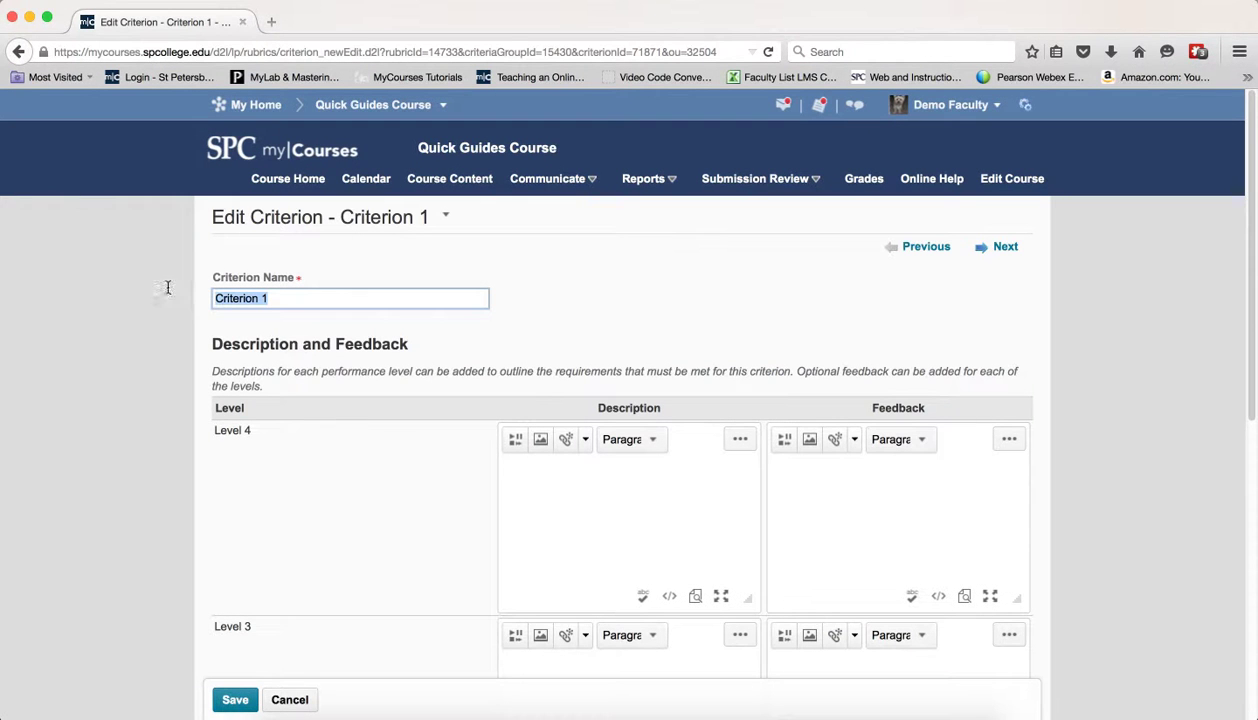
key("super+v")
key("BackSpace")
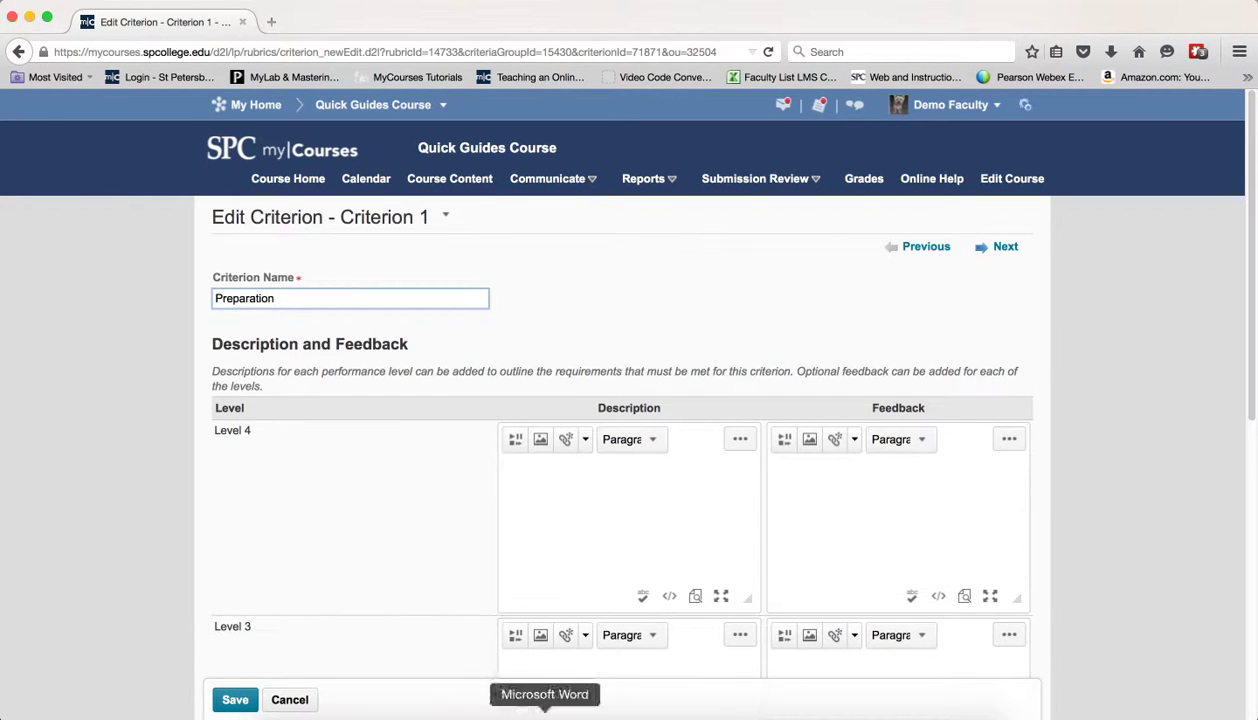
- Paste the Level 4 description and 'Well prepared in advance' as Level 3 for Preparation
left_click(544, 712)
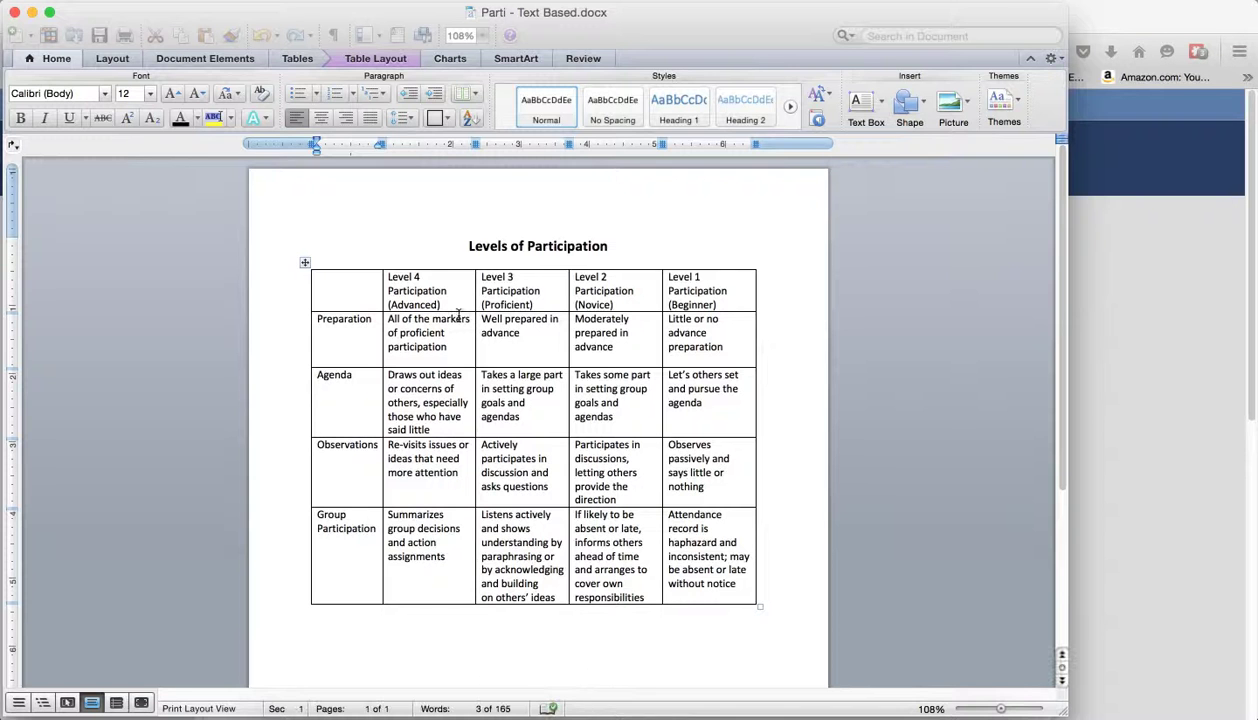
left_click_drag(434, 347, 388, 318)
key("super+c")
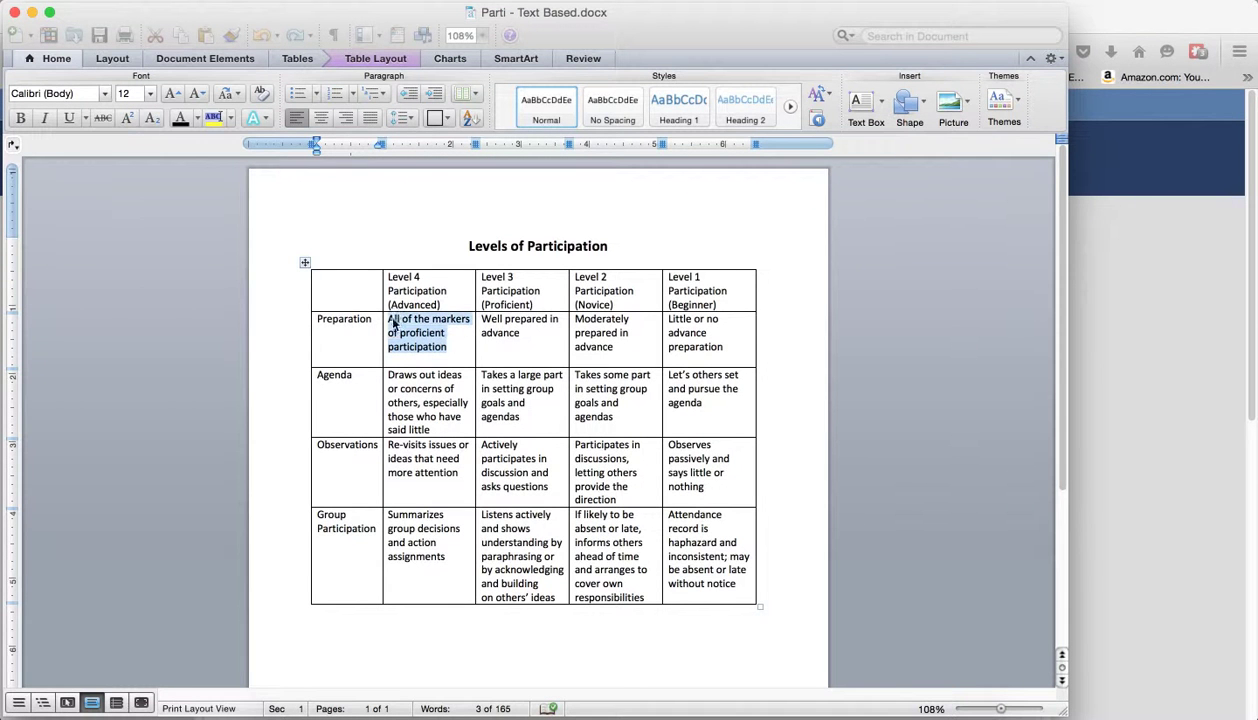
left_click(1106, 540)
left_click(606, 502)
key("super+v")
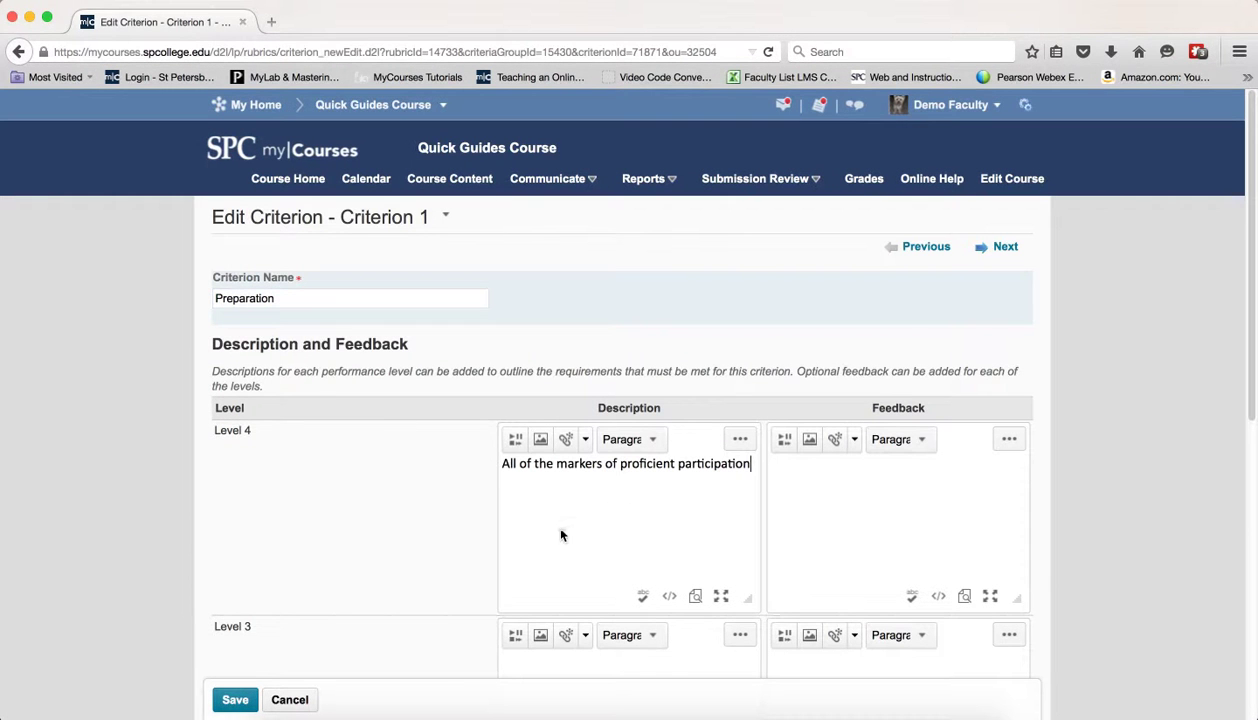
left_click(545, 714)
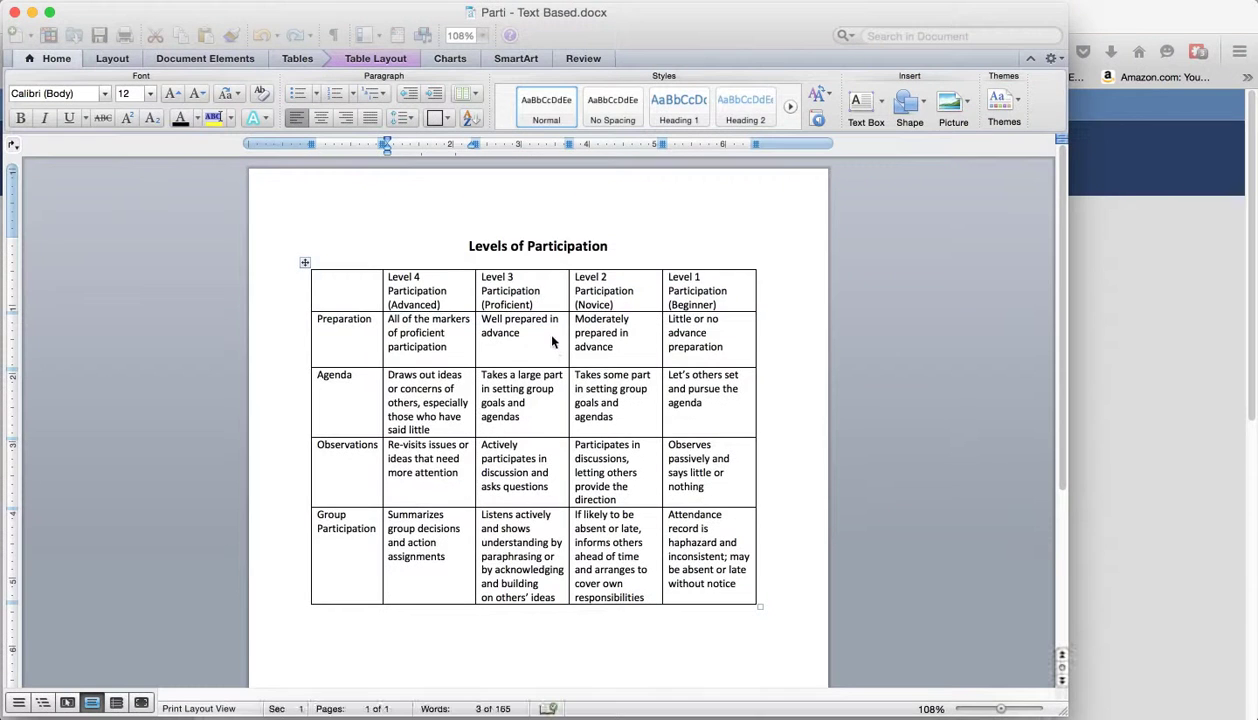
left_click_drag(526, 333, 479, 318)
key("super+c")
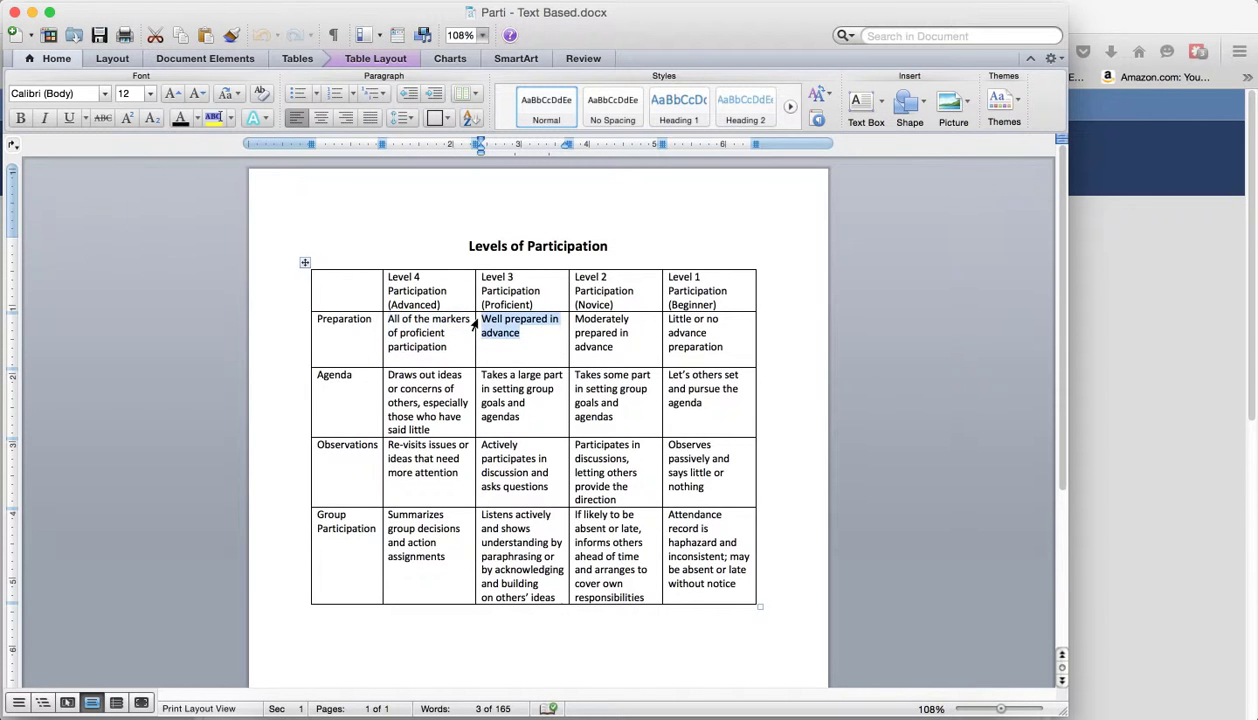
left_click(1204, 405)
scroll(779, 562, "down", 3)
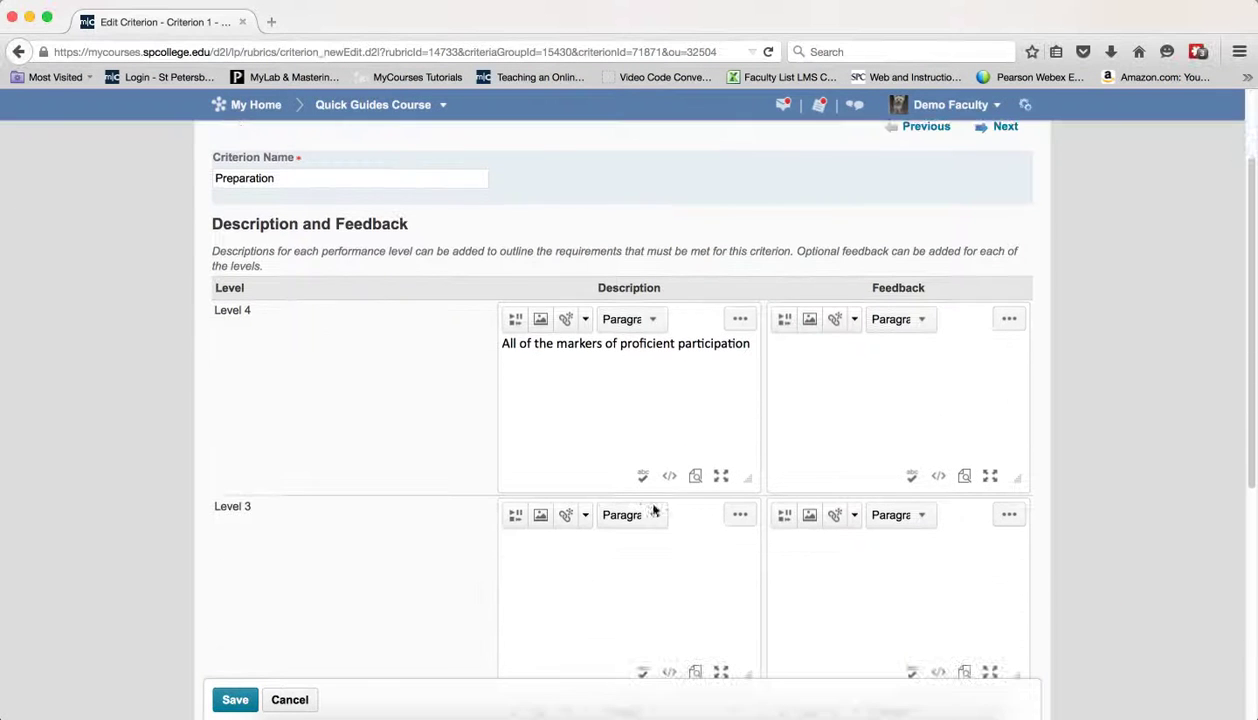
left_click(572, 553)
key("super+v")
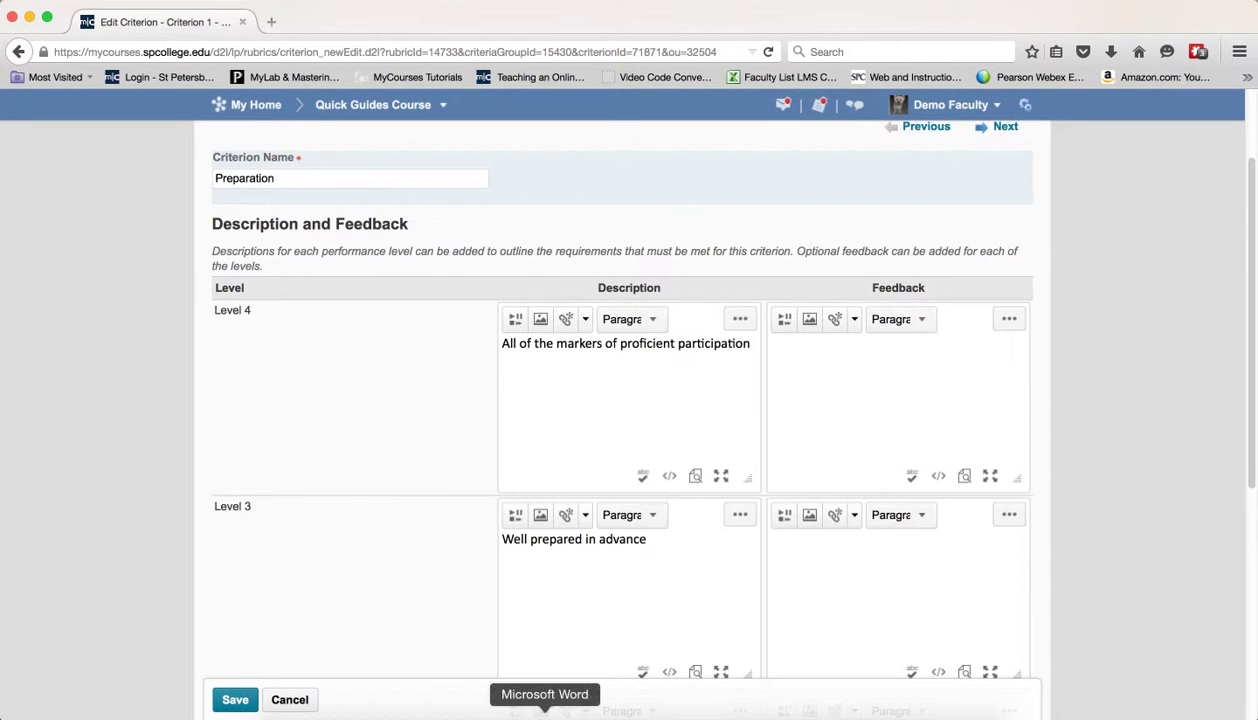
- Paste 'Moderately prepared in advance' as the Level 2 description
left_click(545, 714)
left_click_drag(626, 346, 575, 318)
key("super+c")
left_click(1124, 445)
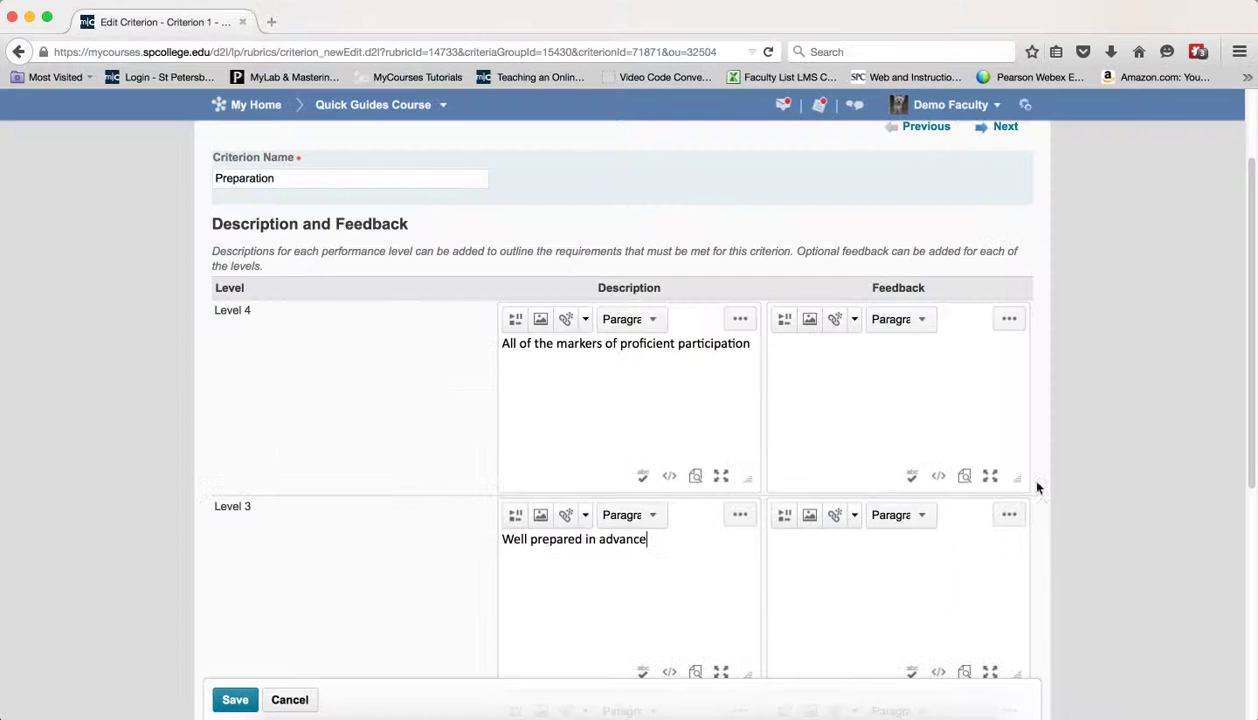
left_click(714, 571)
scroll(714, 571, "down", 3)
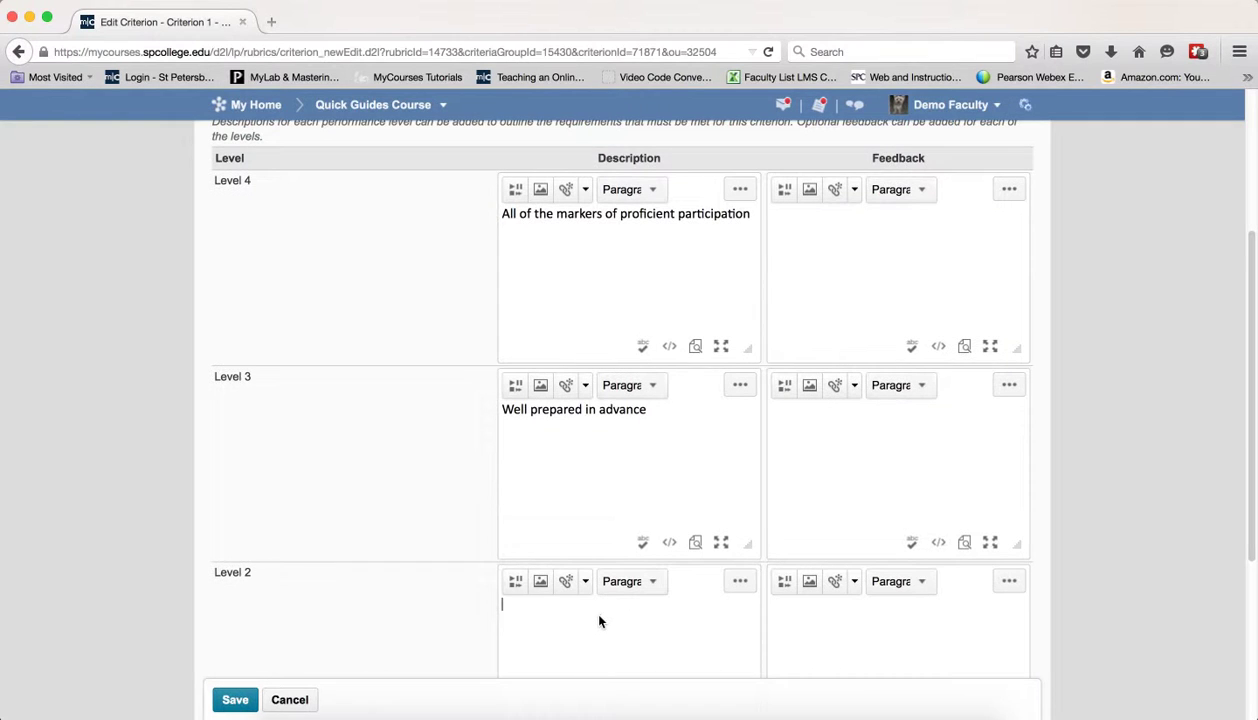
key("super+v")
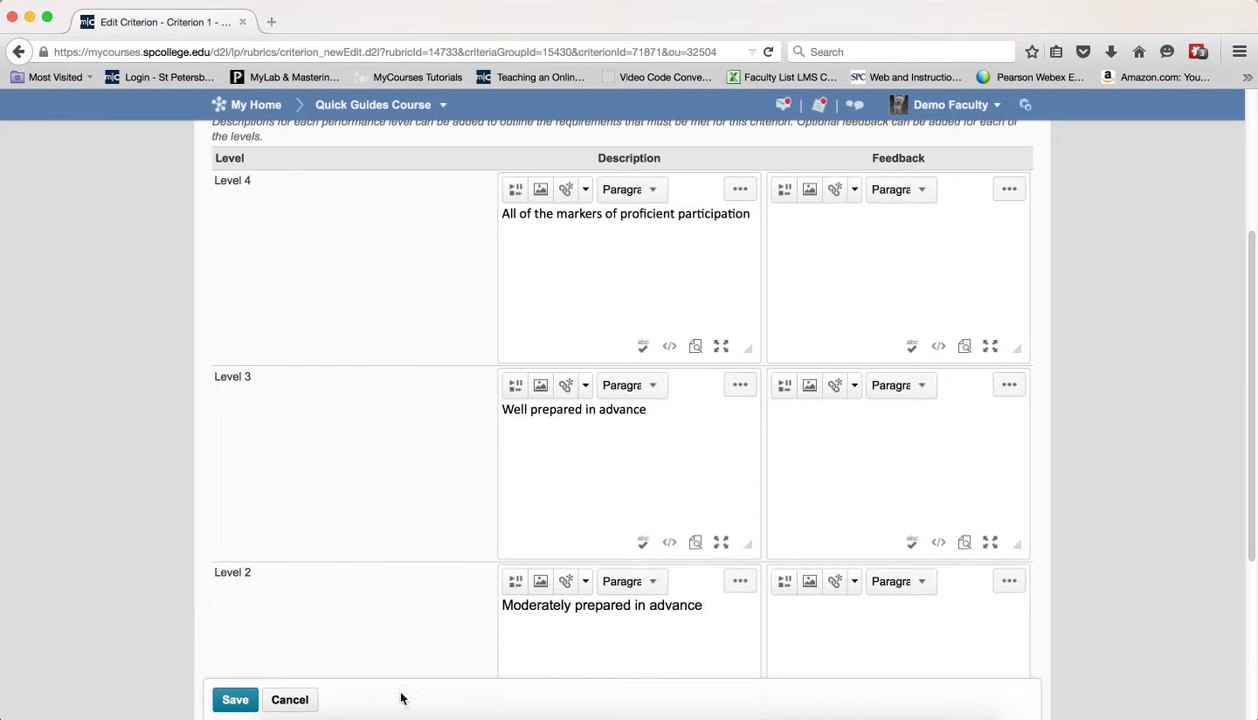
- Paste 'Little or no advance preparation' as Level 1 and save the criteria
left_click(550, 706)
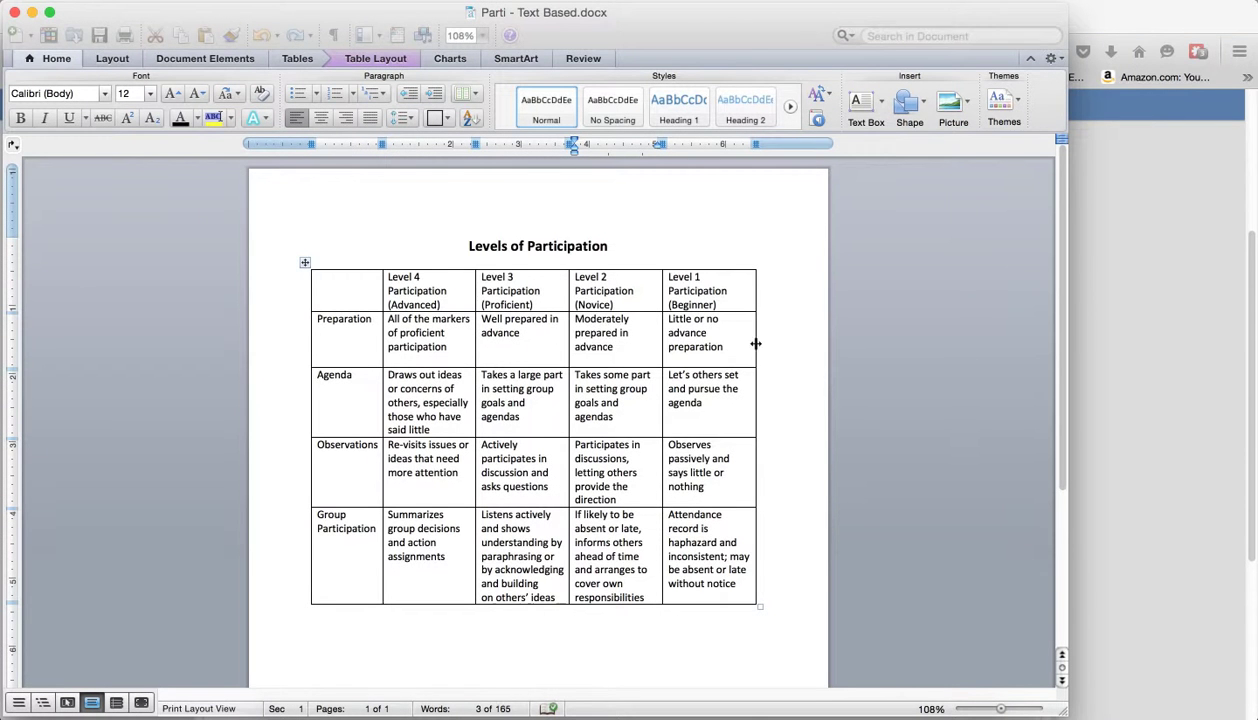
left_click_drag(735, 340, 667, 320)
key("super+c")
left_click(1131, 401)
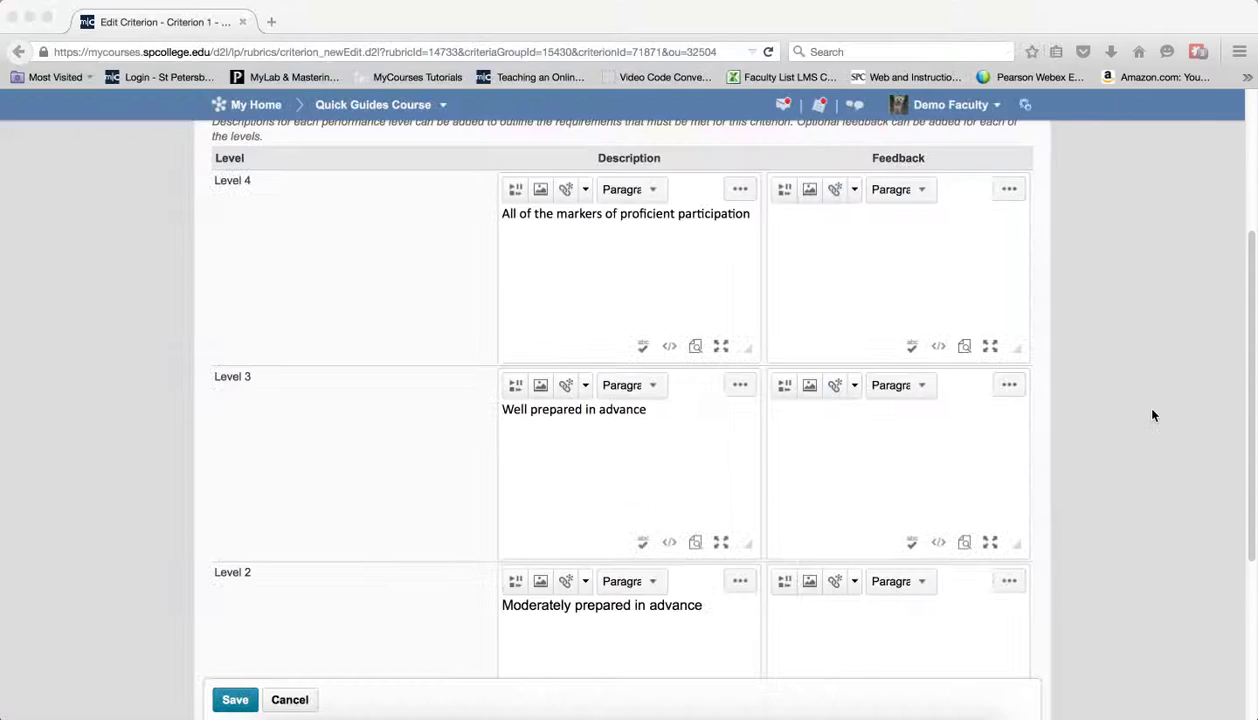
scroll(719, 548, "down", 3)
left_click(563, 608)
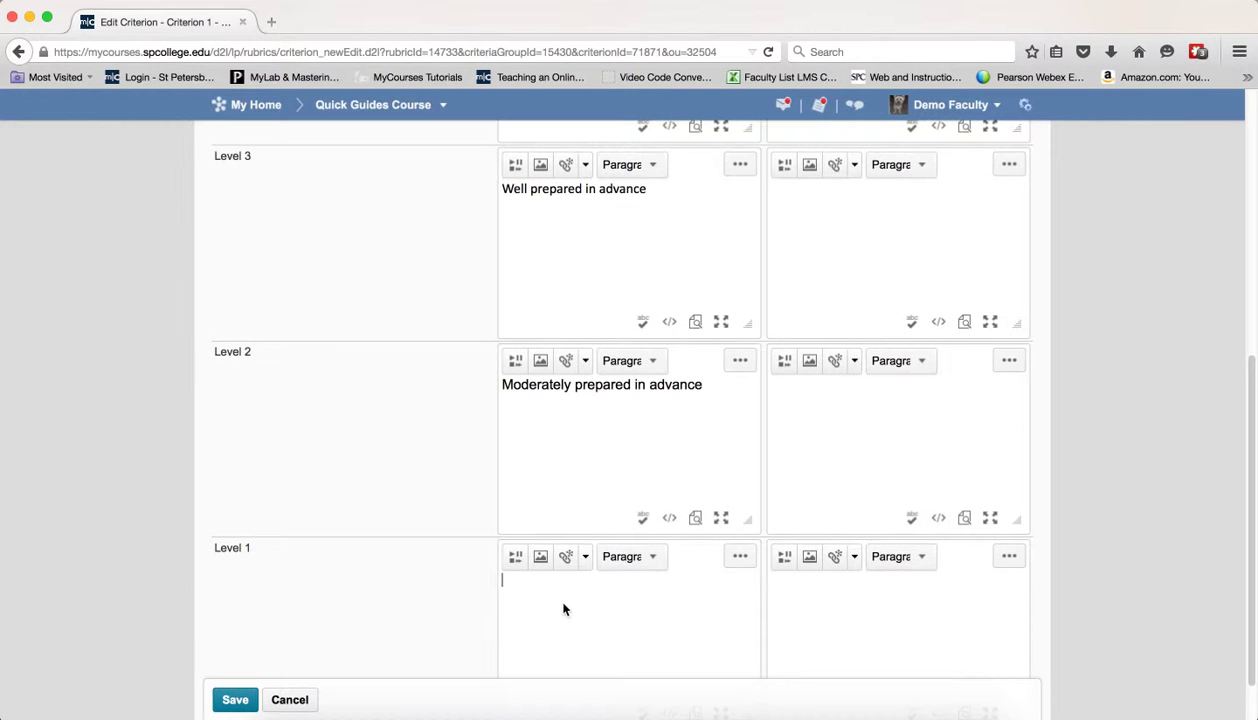
key("super+v")
left_click(230, 701)
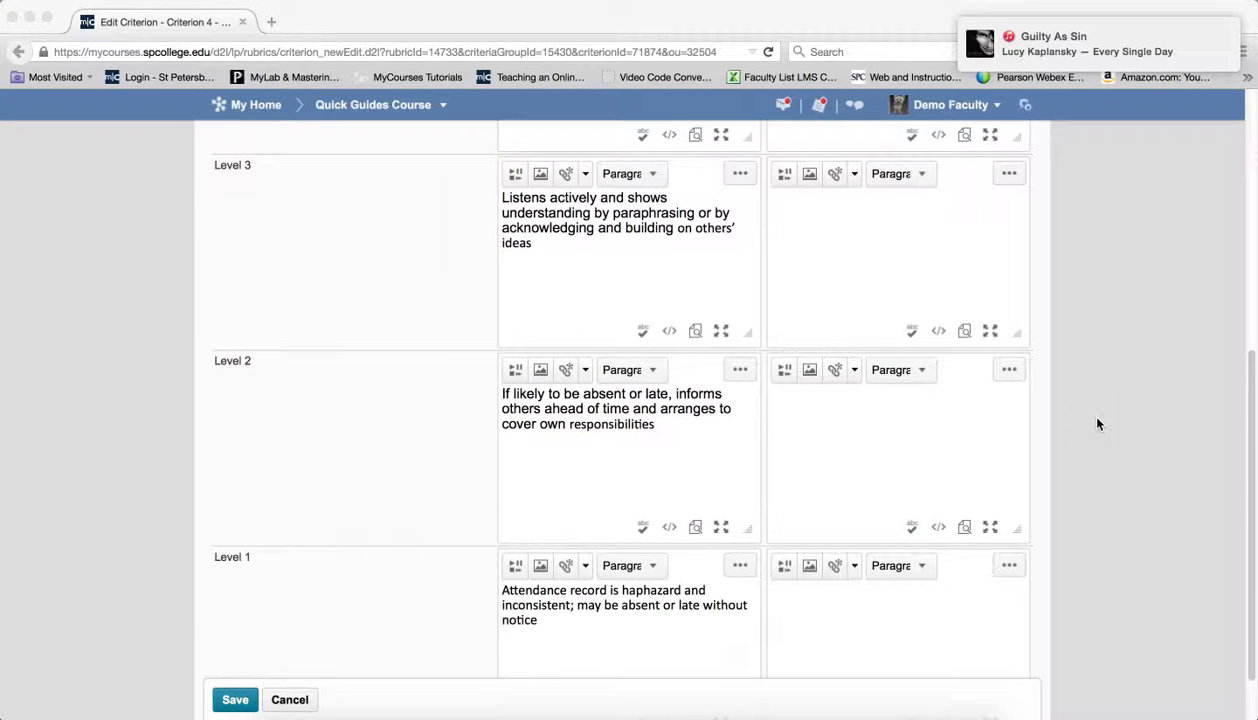
scroll(1093, 518, "down", 2)
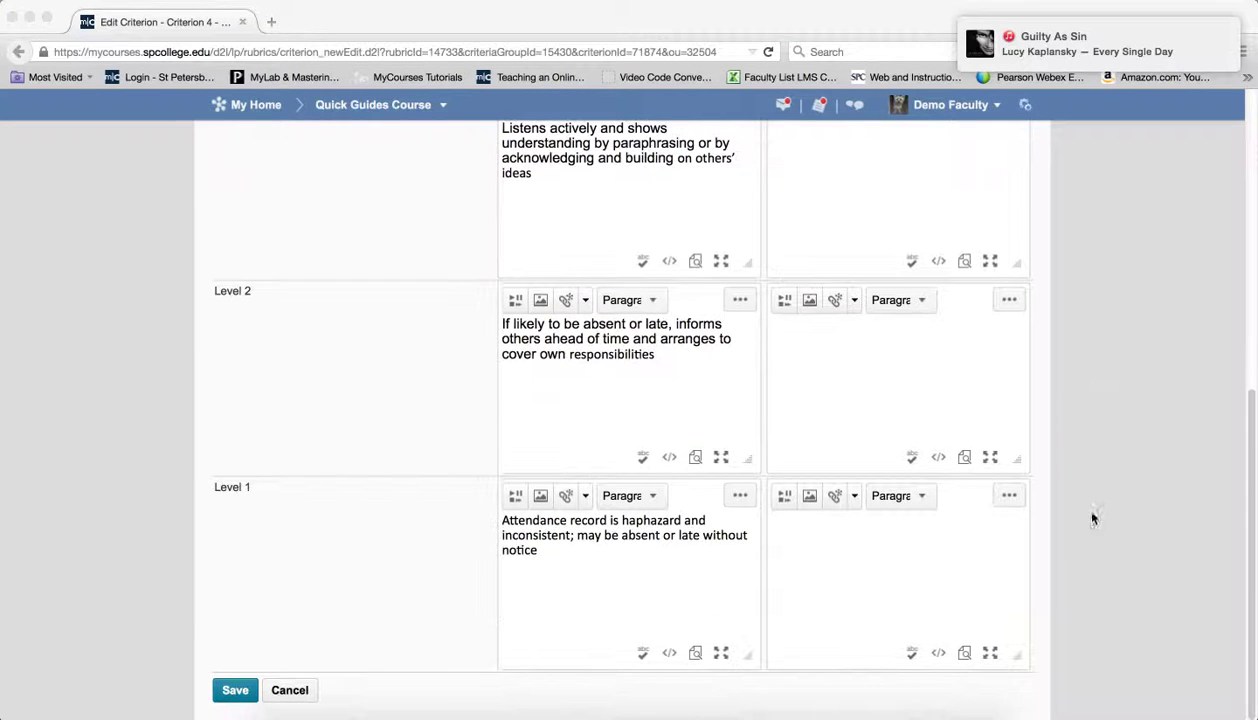
left_click(235, 692)
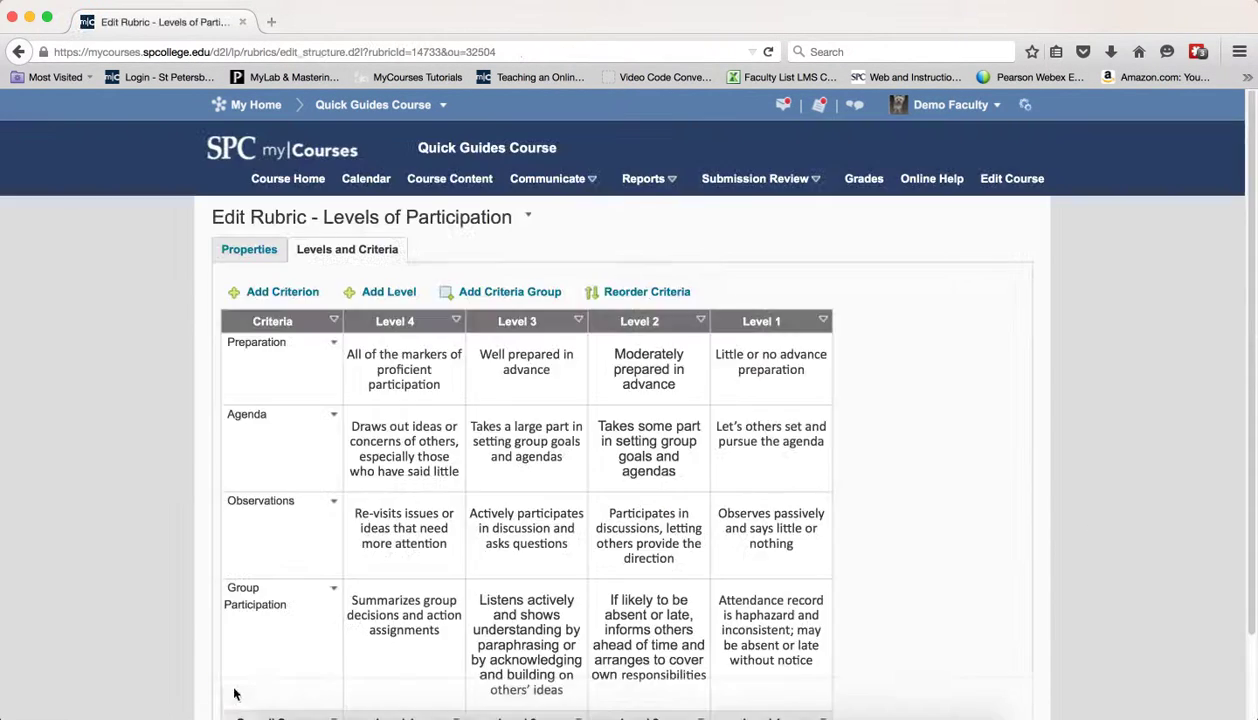
- Open Edit Overall Levels from the Overall Score row's actions menu
scroll(855, 471, "down", 2)
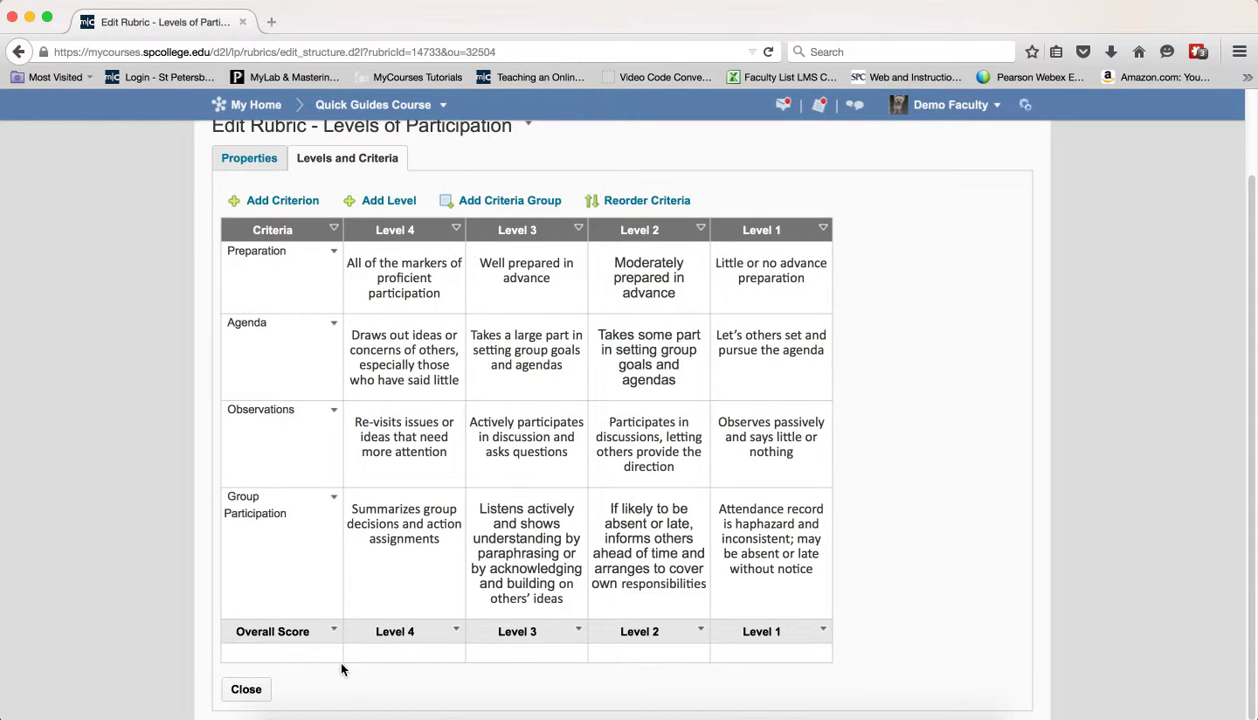
left_click(336, 631)
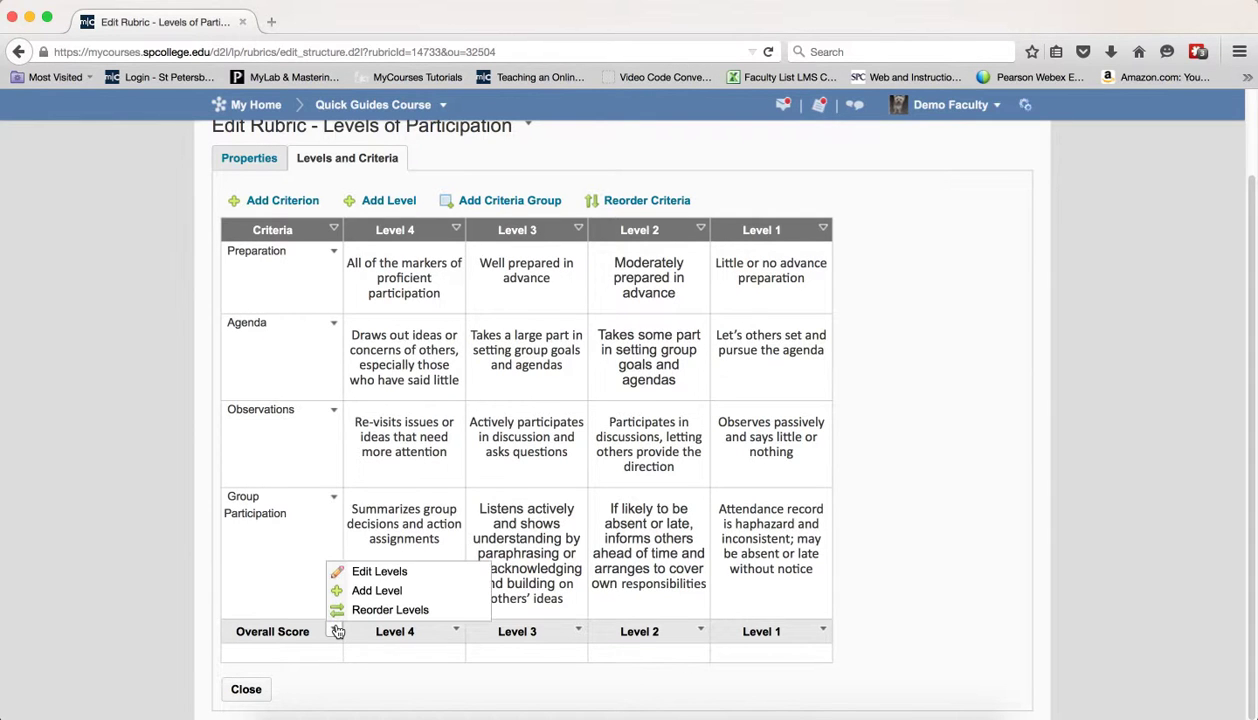
left_click(377, 573)
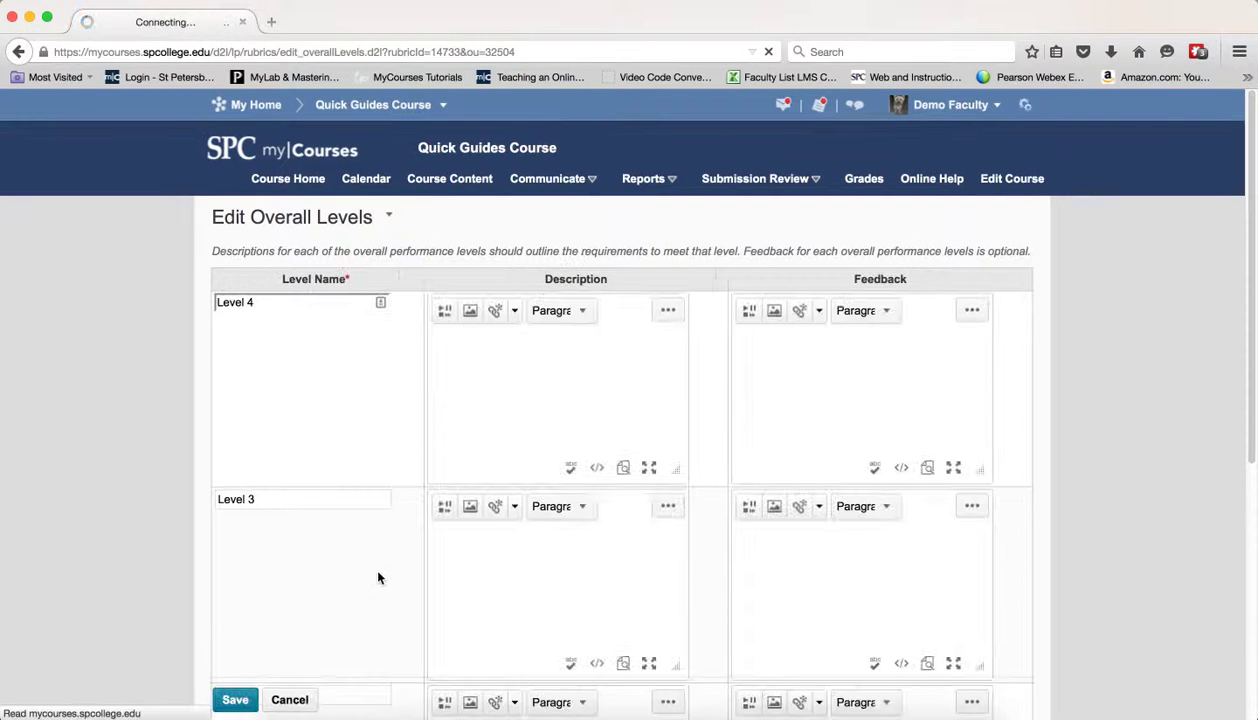
- Rename overall Level 4 to 'Level 4 Participation (Advanced)' from the Word table
scroll(417, 579, "down", 1)
scroll(417, 579, "down", 5)
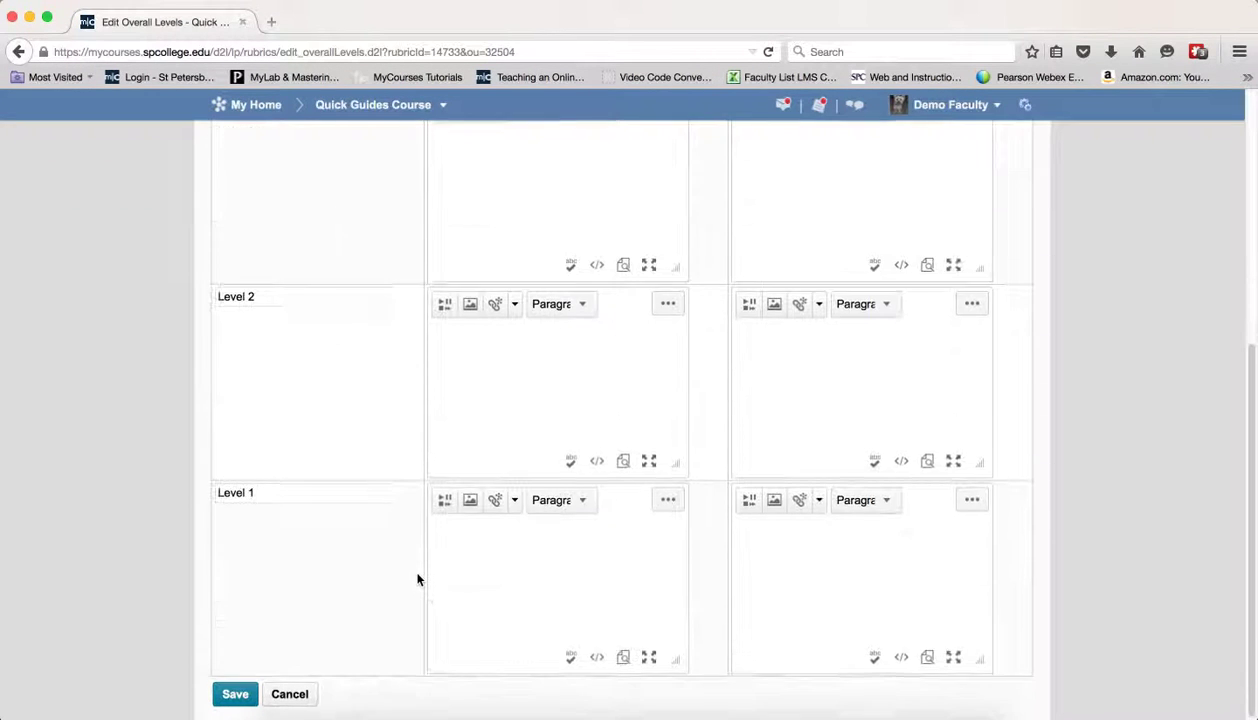
scroll(417, 579, "up", 3)
scroll(417, 579, "up", 2)
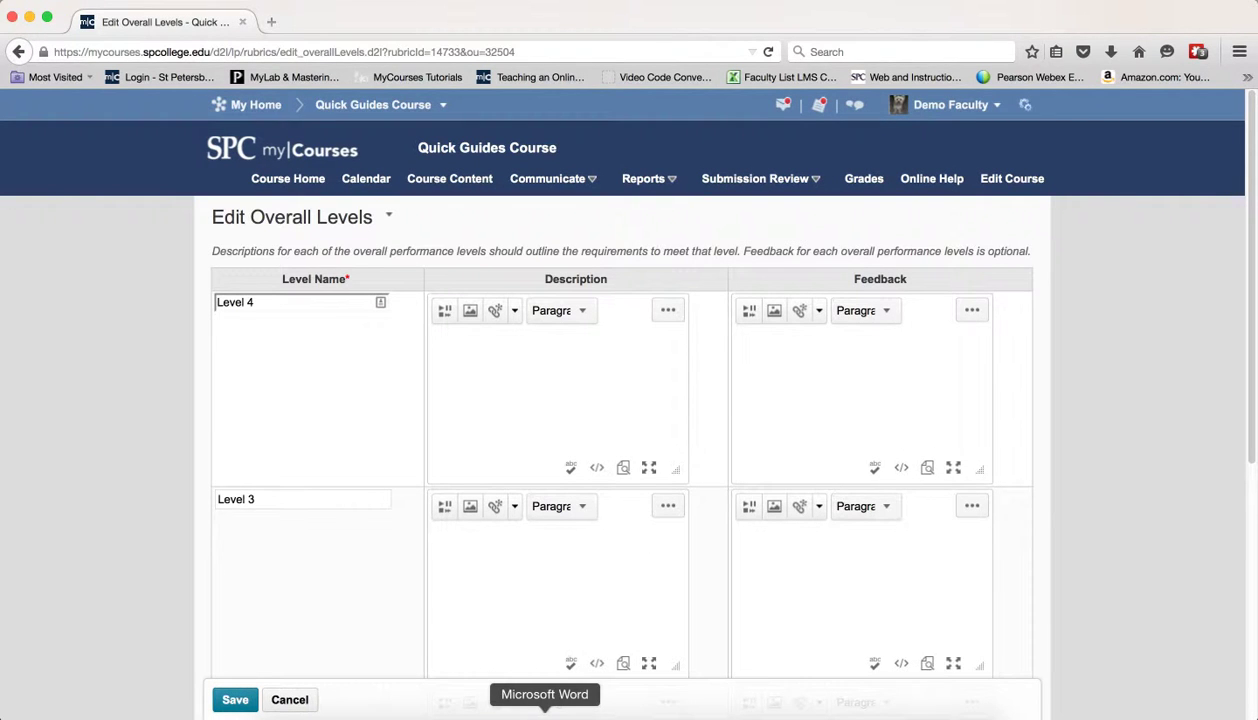
left_click(544, 712)
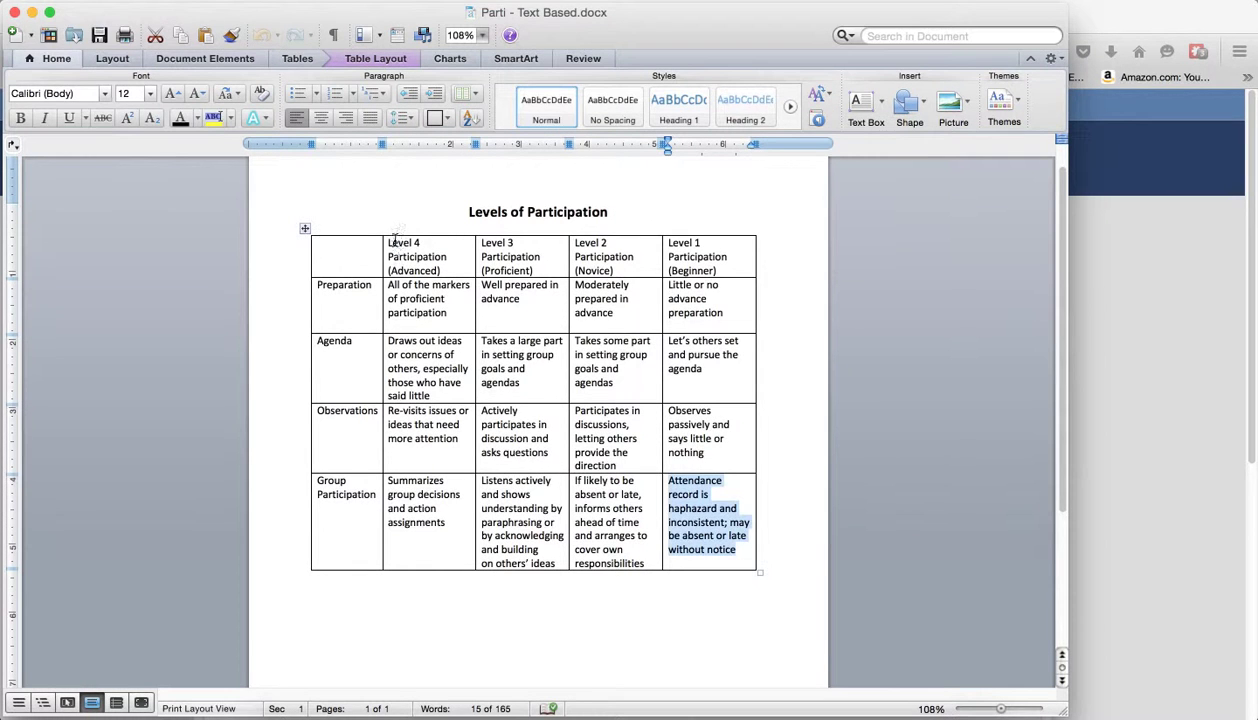
left_click_drag(389, 242, 438, 270)
key("super+c")
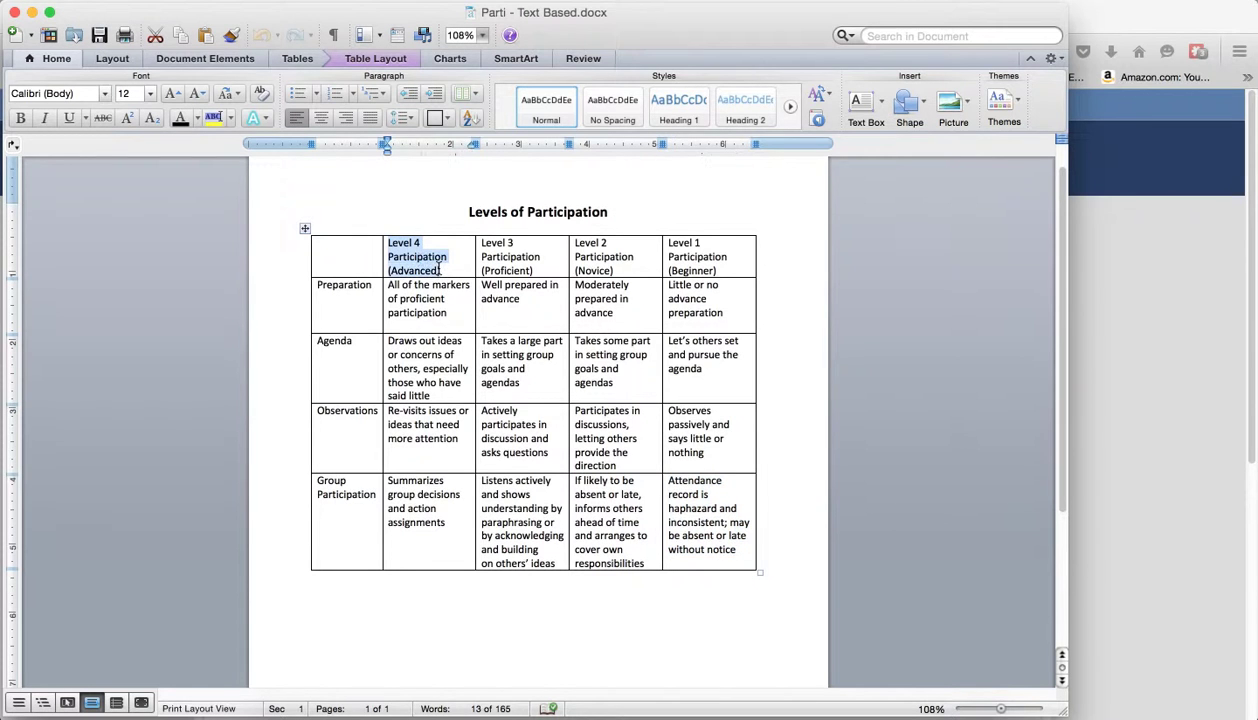
left_click(394, 712)
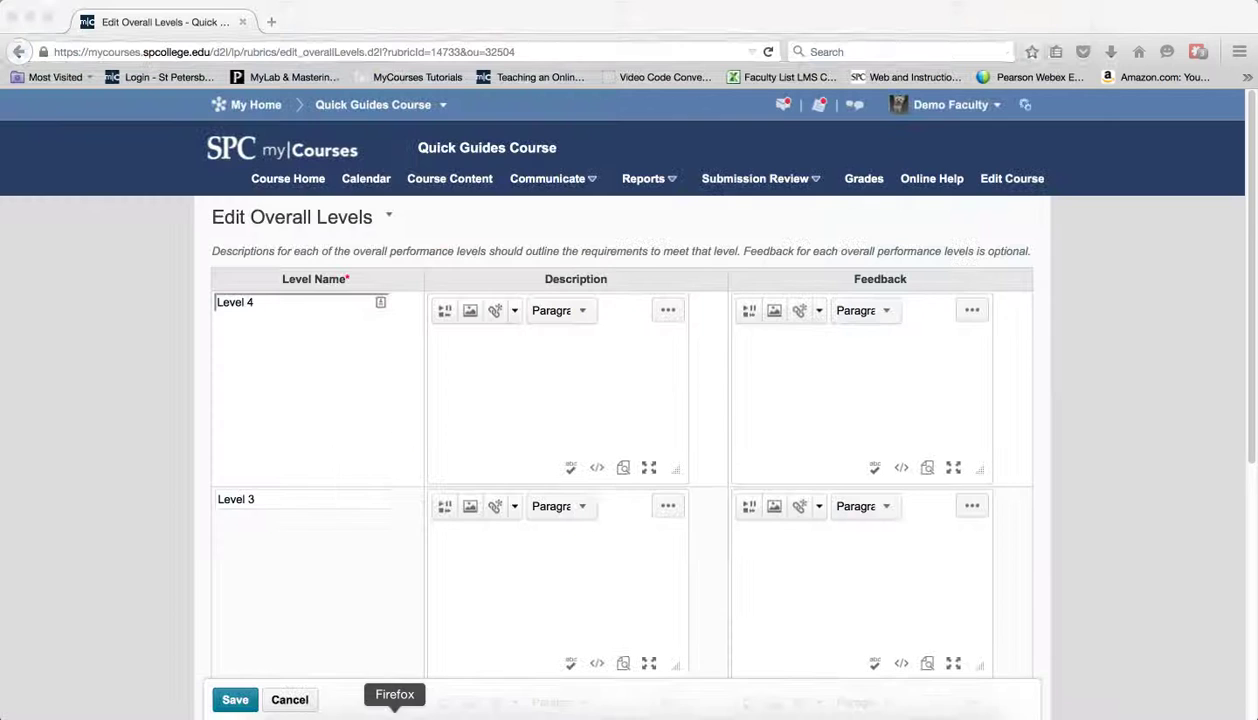
left_click_drag(261, 301, 152, 309)
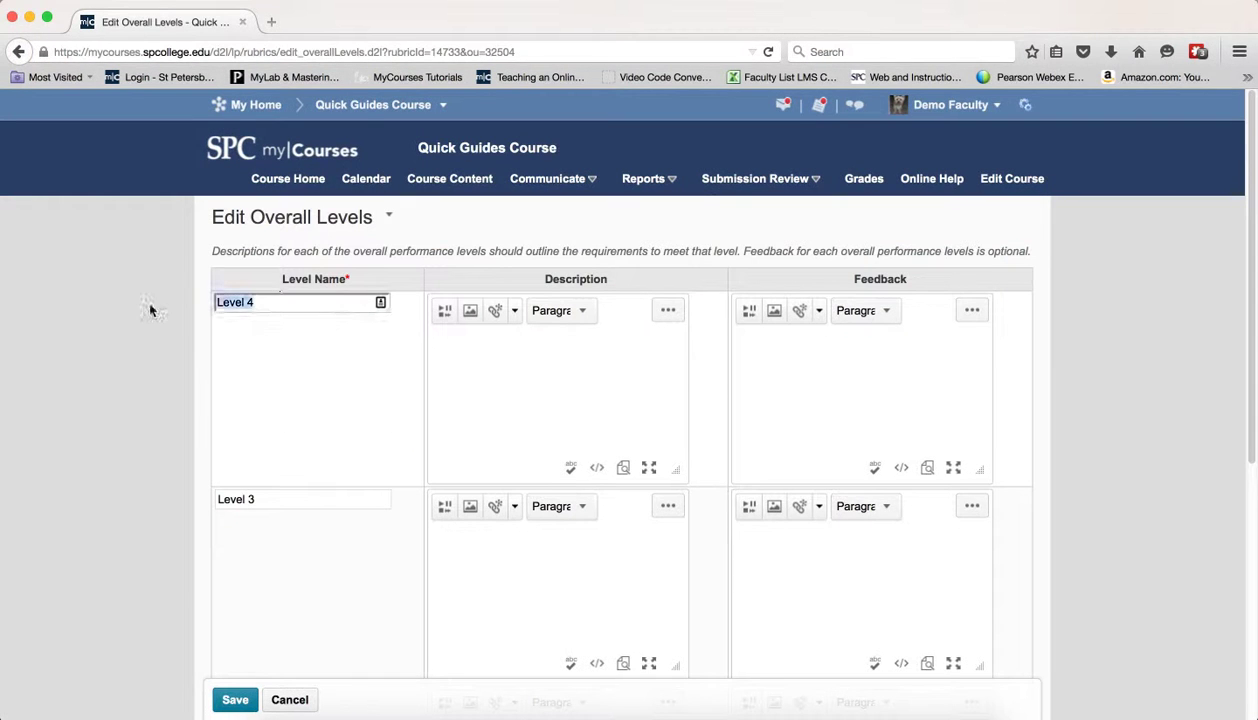
key("super+v")
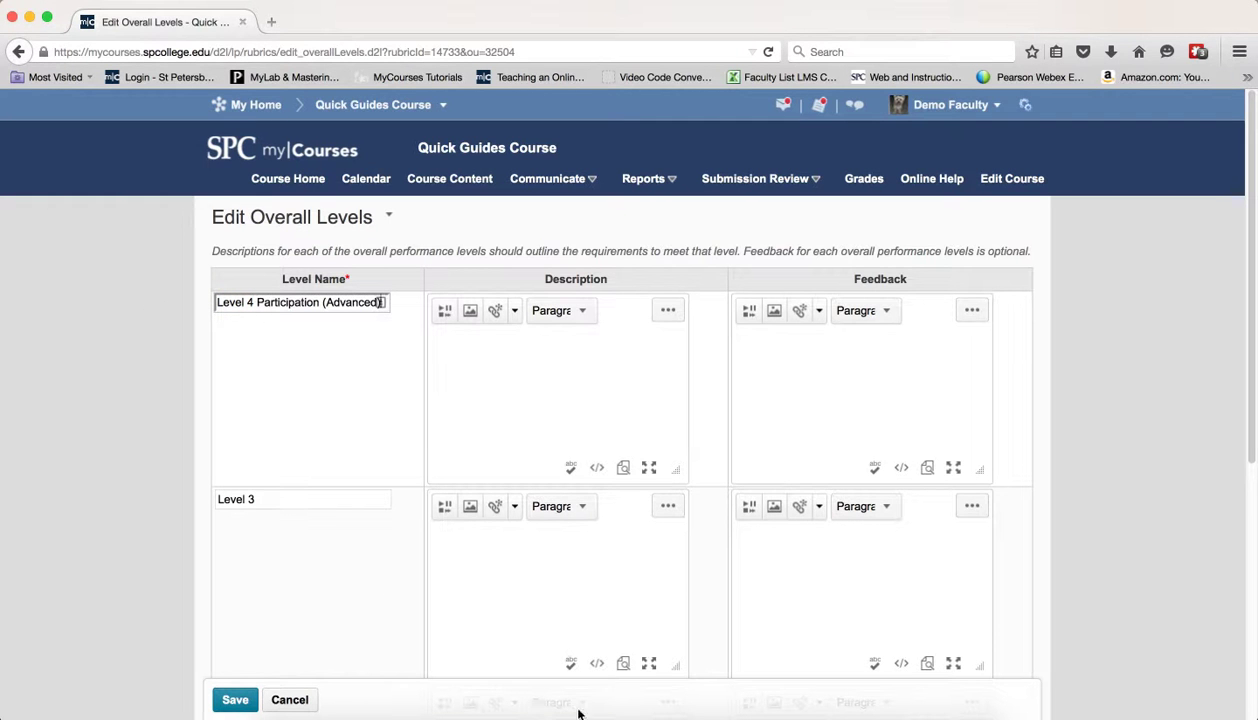
- Rename overall Level 3 to 'Level 3 Participation (Proficient)'
left_click(545, 712)
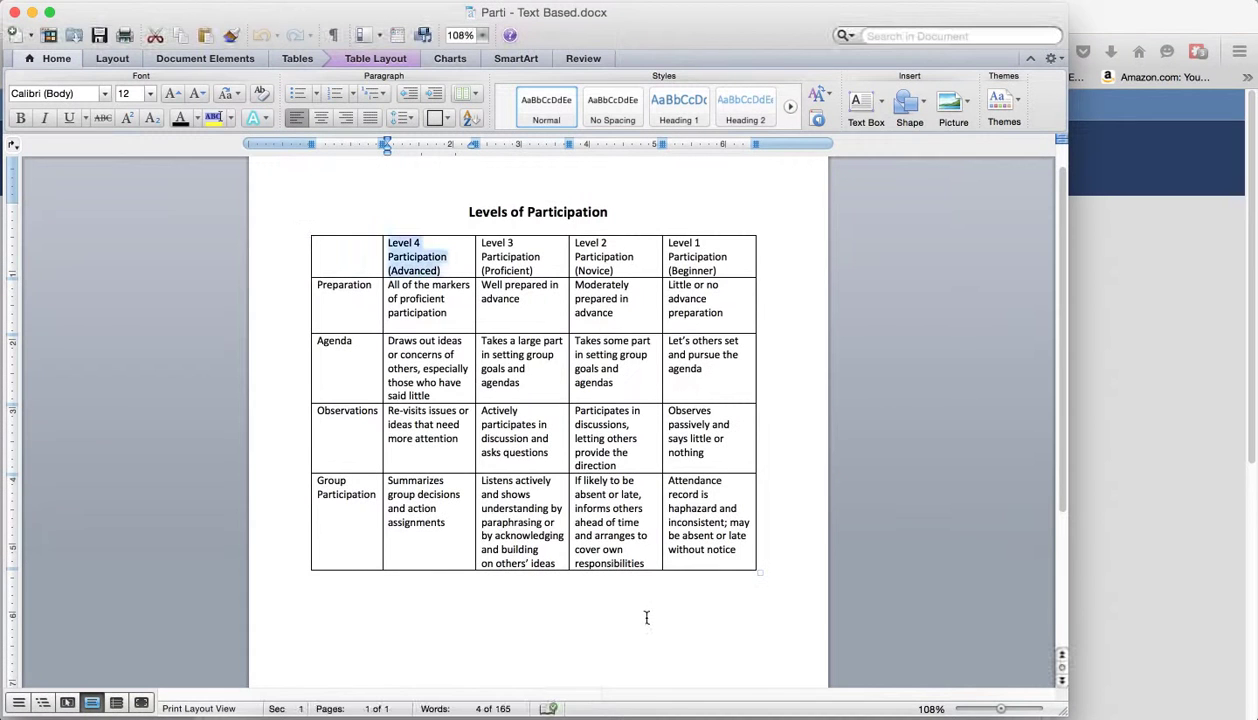
left_click(481, 243)
left_click(481, 243)
left_click(481, 243)
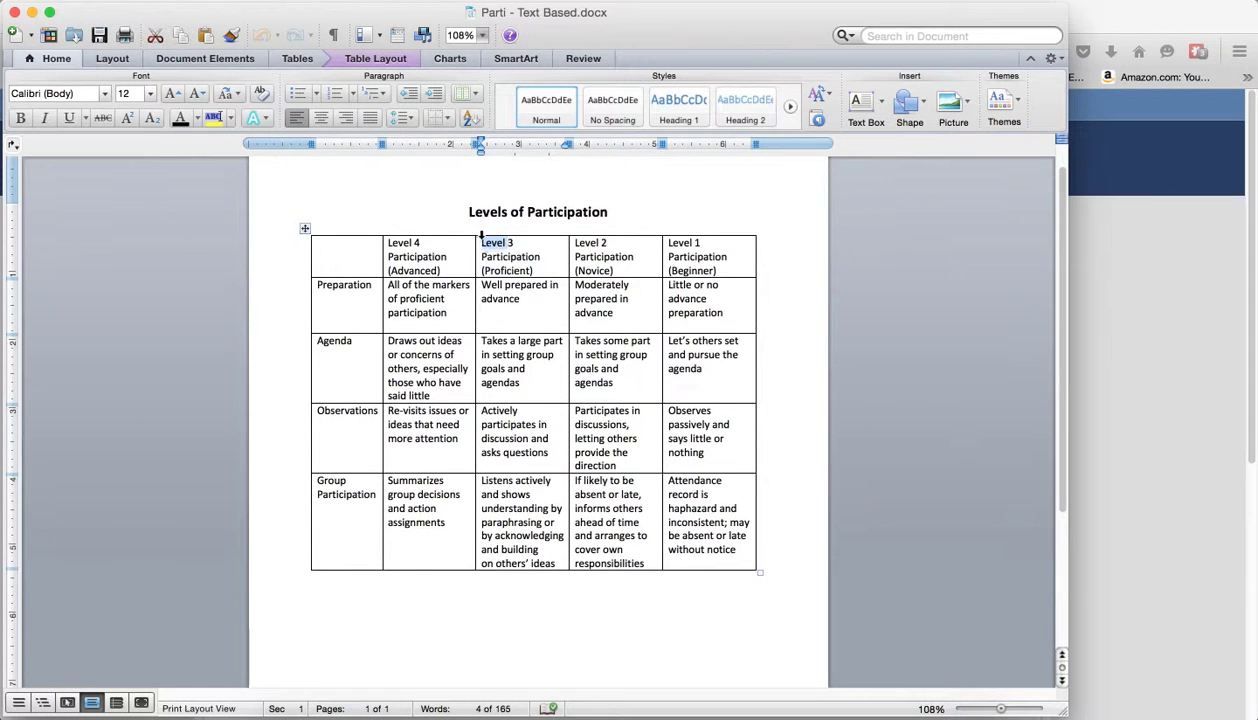
left_click(481, 242)
left_click_drag(481, 245, 533, 266)
key("super+c")
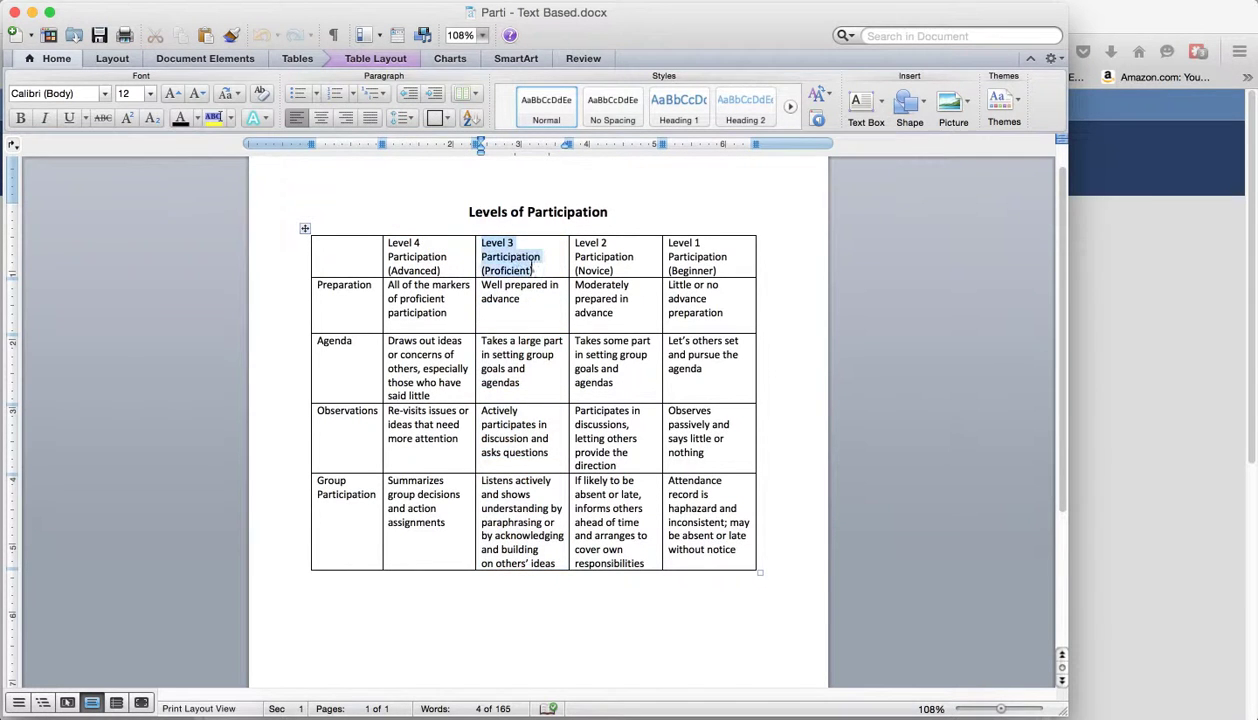
left_click(401, 695)
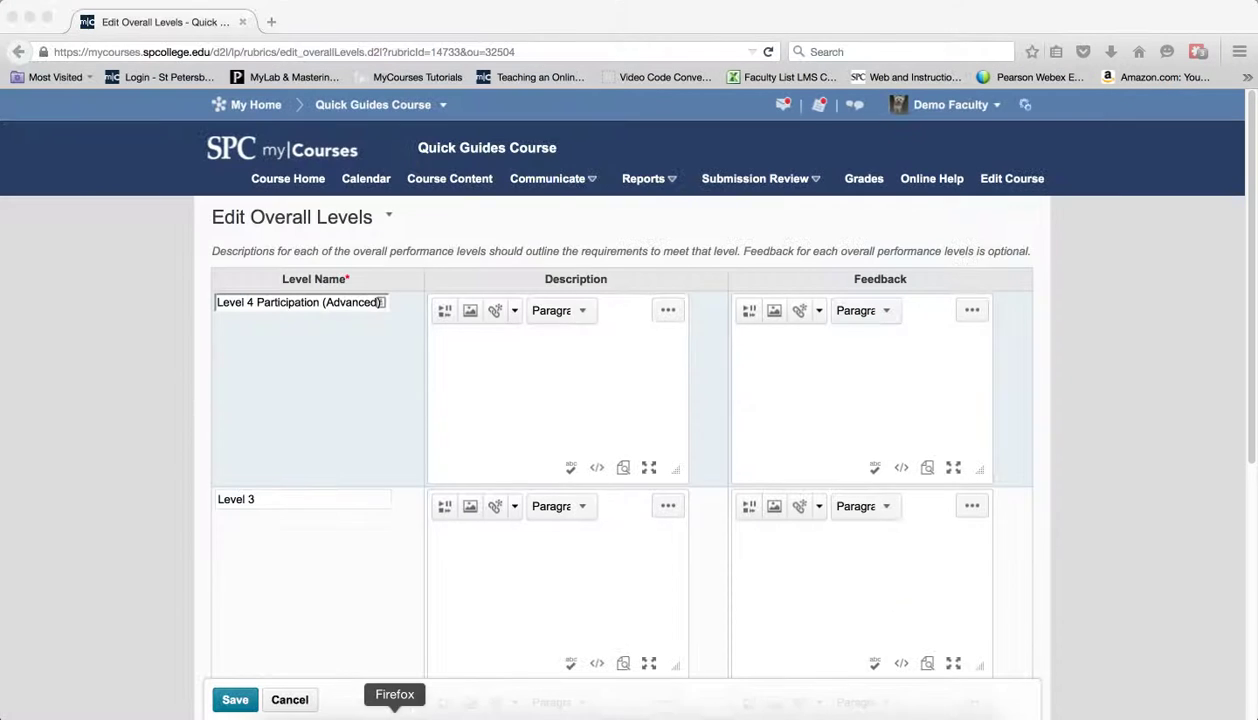
left_click(267, 504)
key("super+a")
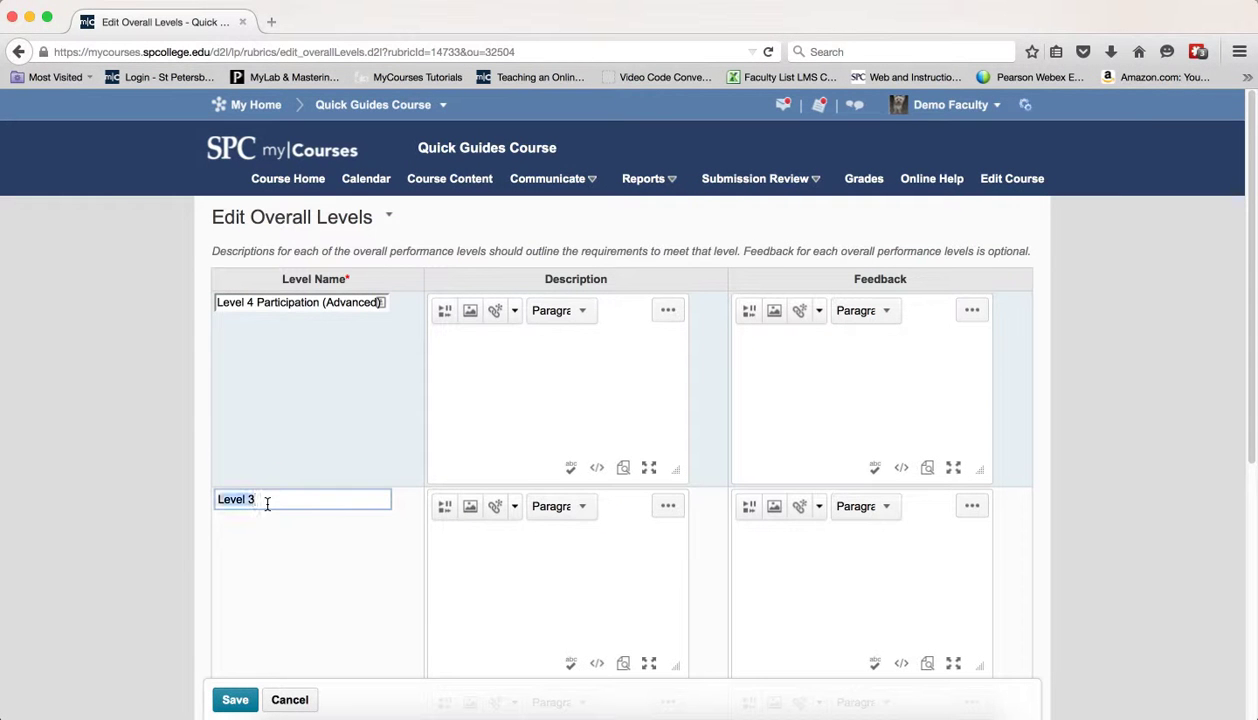
key("super+v")
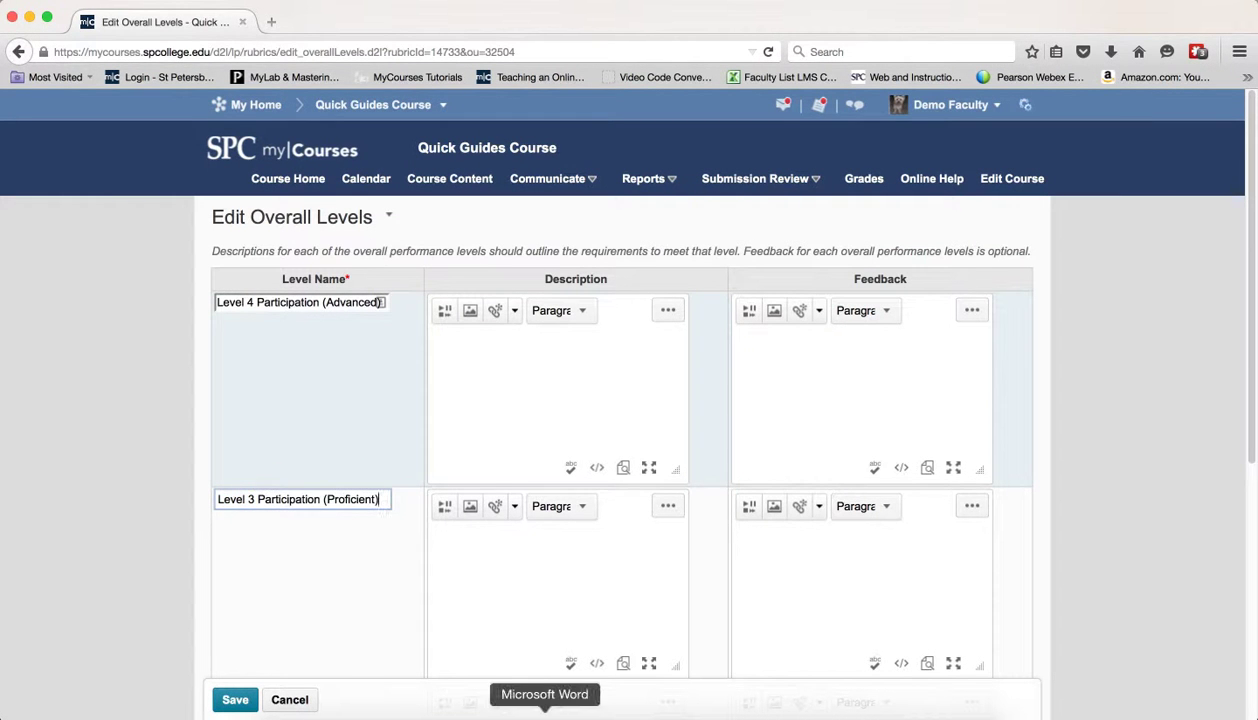
- Rename overall Level 2 to 'Level 2 Participation (Novice)'
left_click(534, 712)
left_click_drag(618, 267, 574, 242)
key("super+c")
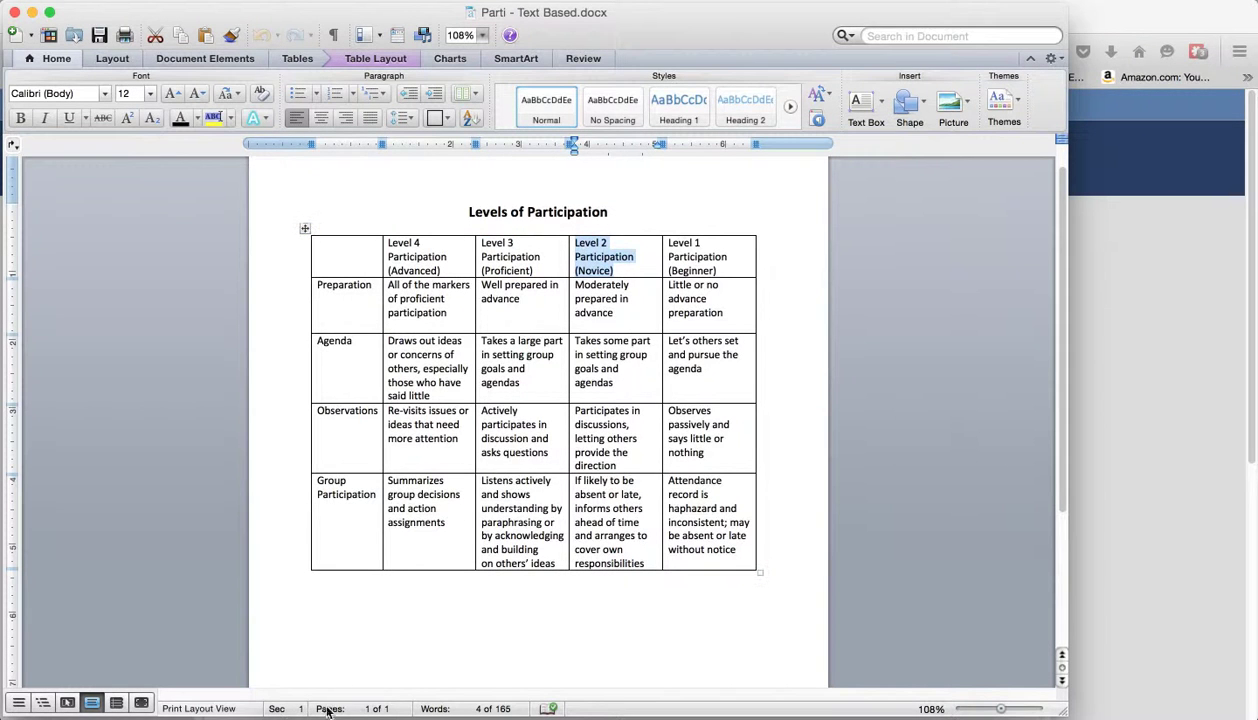
left_click(329, 703)
scroll(310, 640, "down", 4)
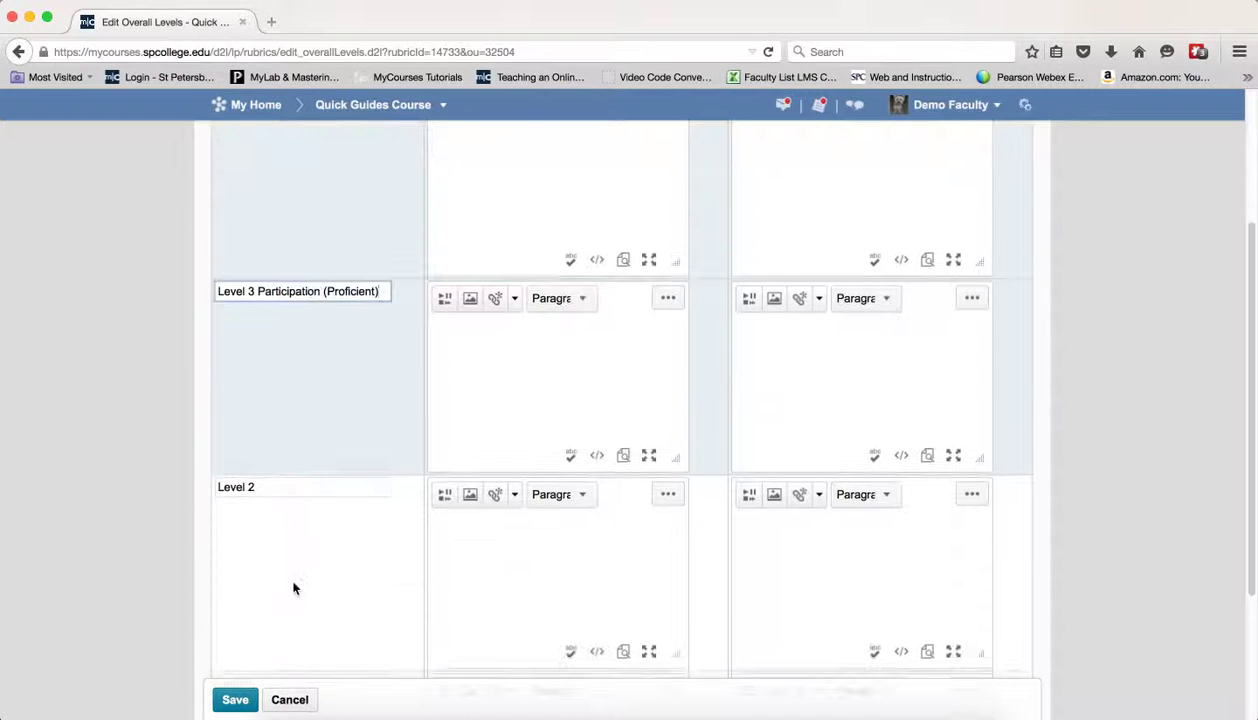
left_click_drag(265, 487, 195, 484)
key("super+v")
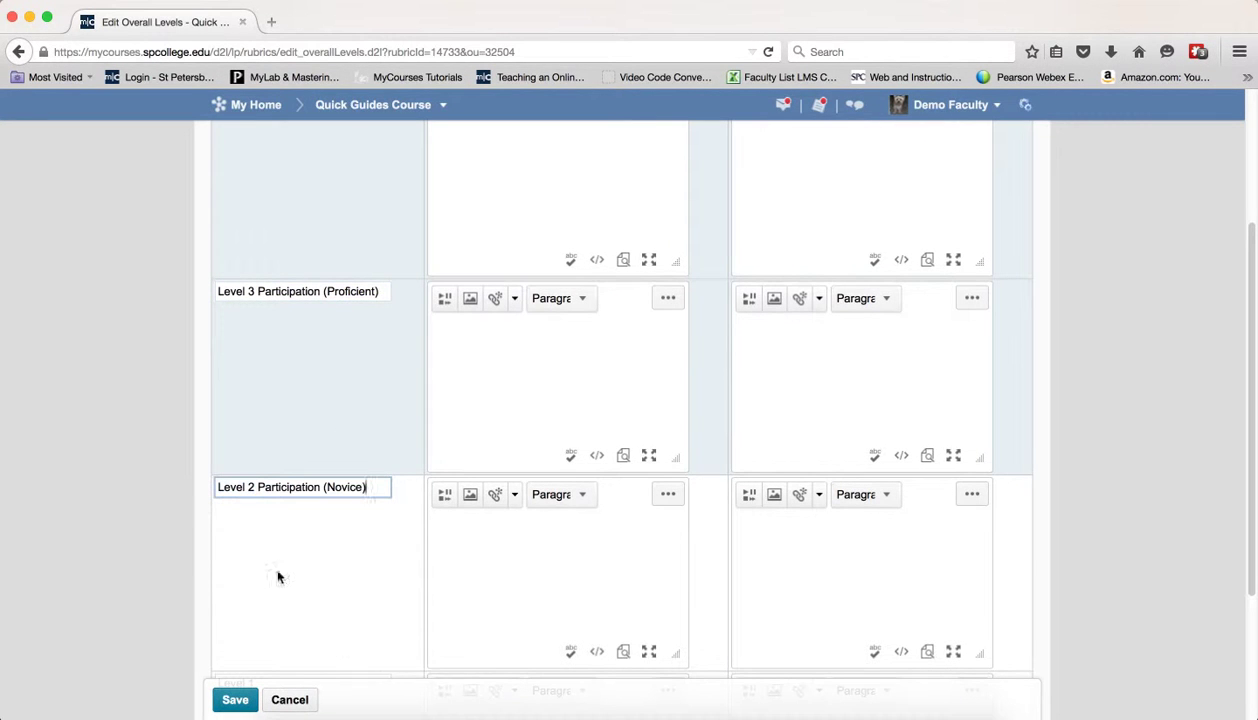
- Rename overall Level 1 to 'Level 1 Participation (Beginner)' and save the levels
left_click(545, 712)
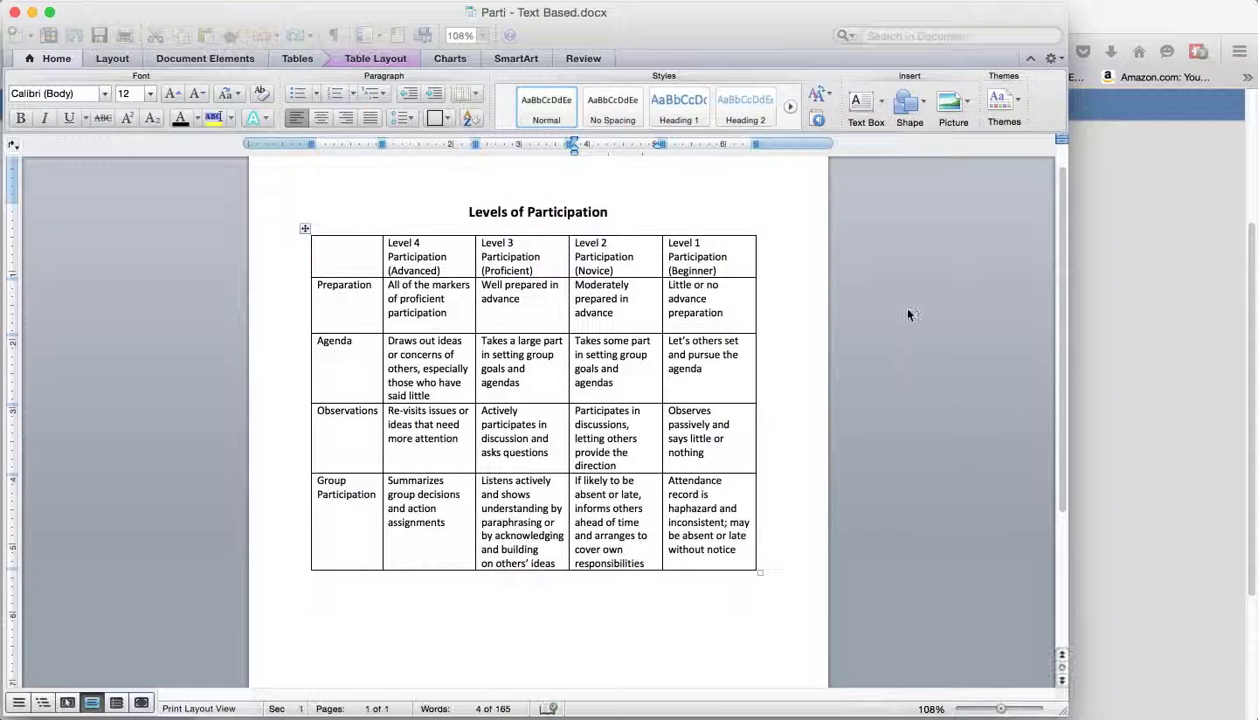
left_click_drag(717, 270, 665, 250)
key("ctrl+c")
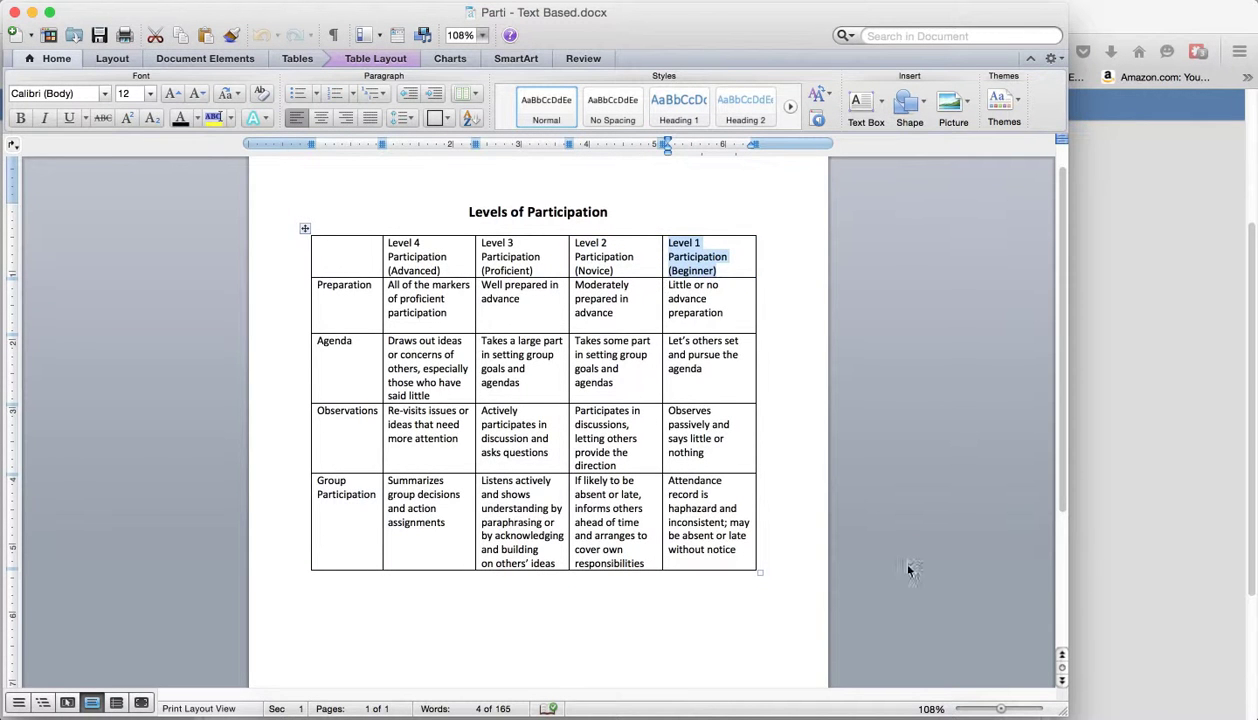
left_click(1115, 536)
scroll(582, 519, "down", 5)
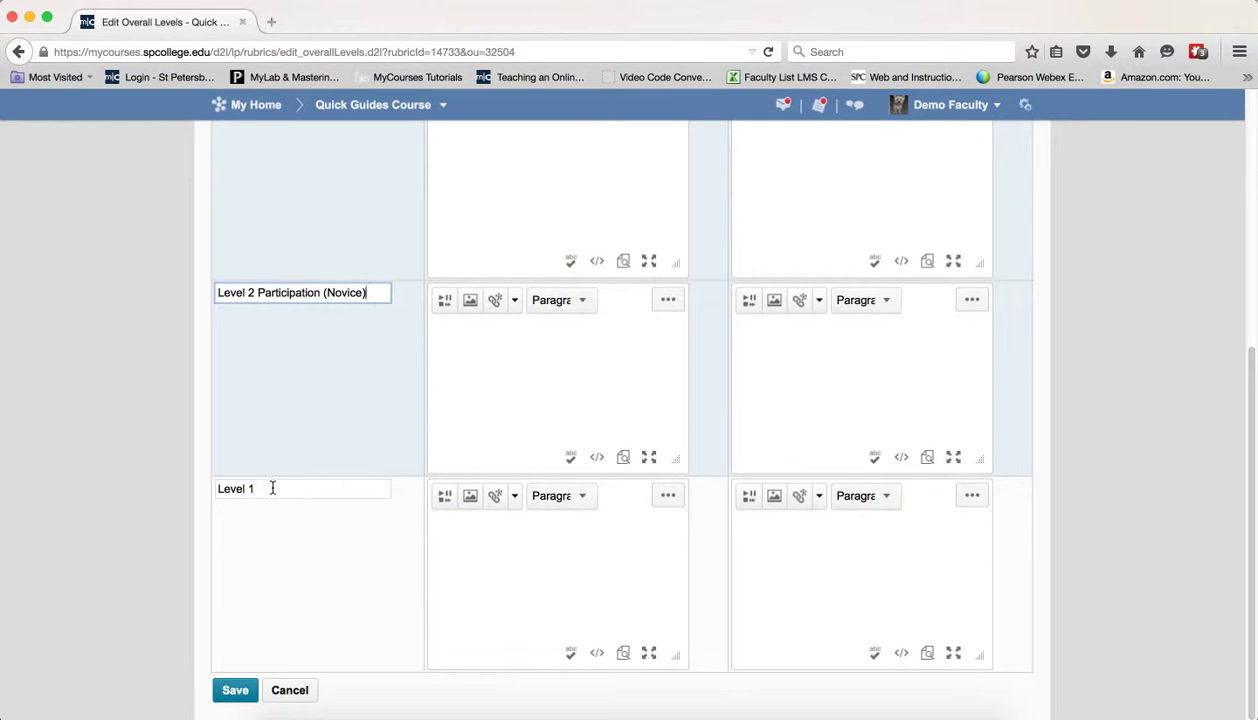
left_click_drag(272, 488, 191, 489)
key("ctrl+v")
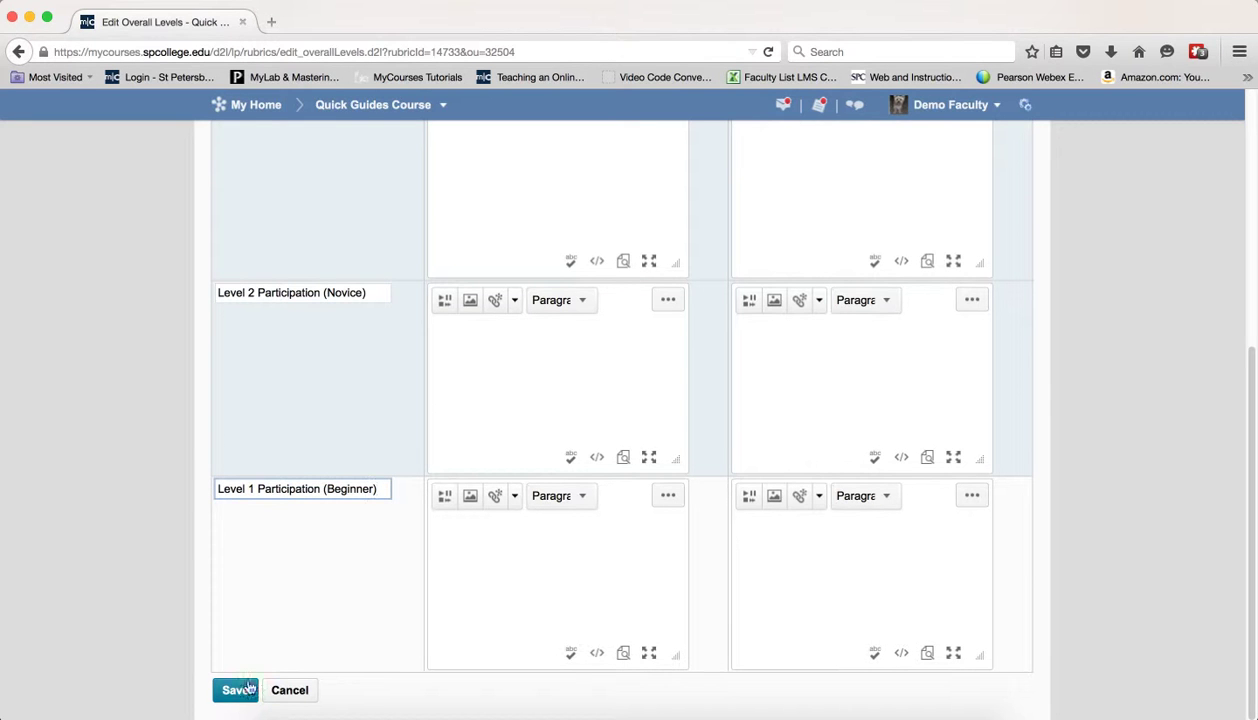
left_click(235, 692)
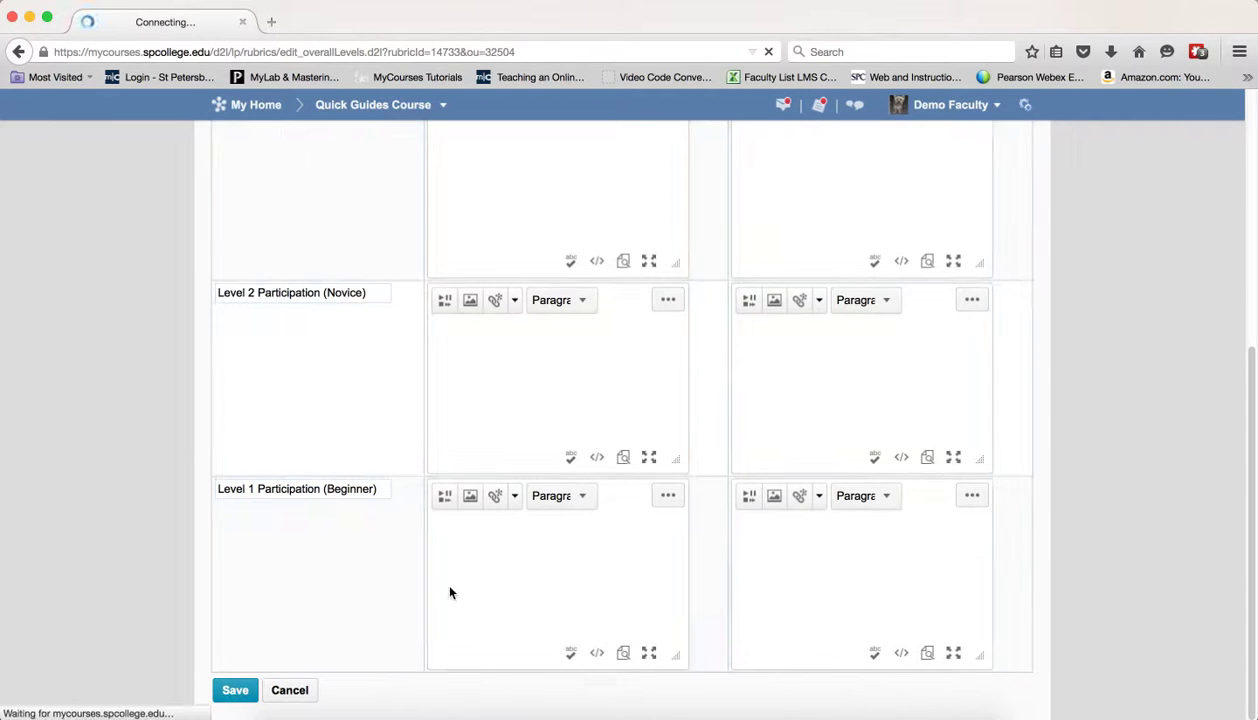
- Open Edit Criteria Group from the Criteria header dropdown
scroll(502, 543, "down", 3)
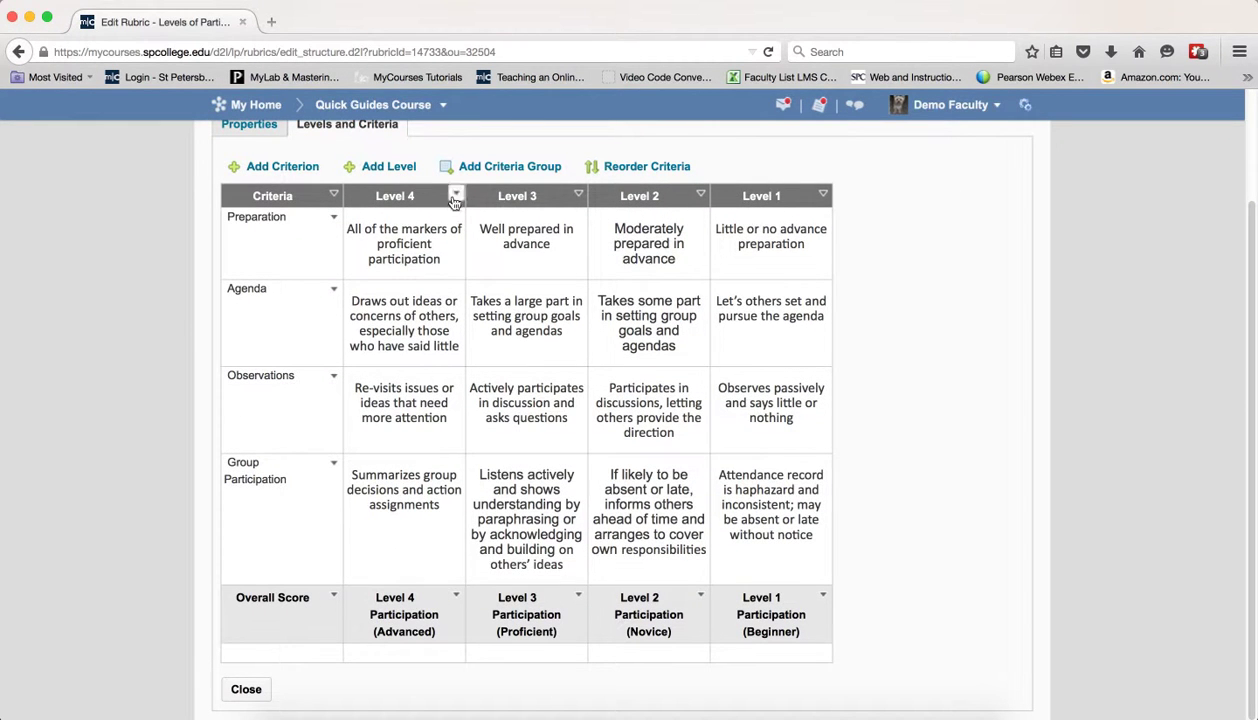
left_click(334, 197)
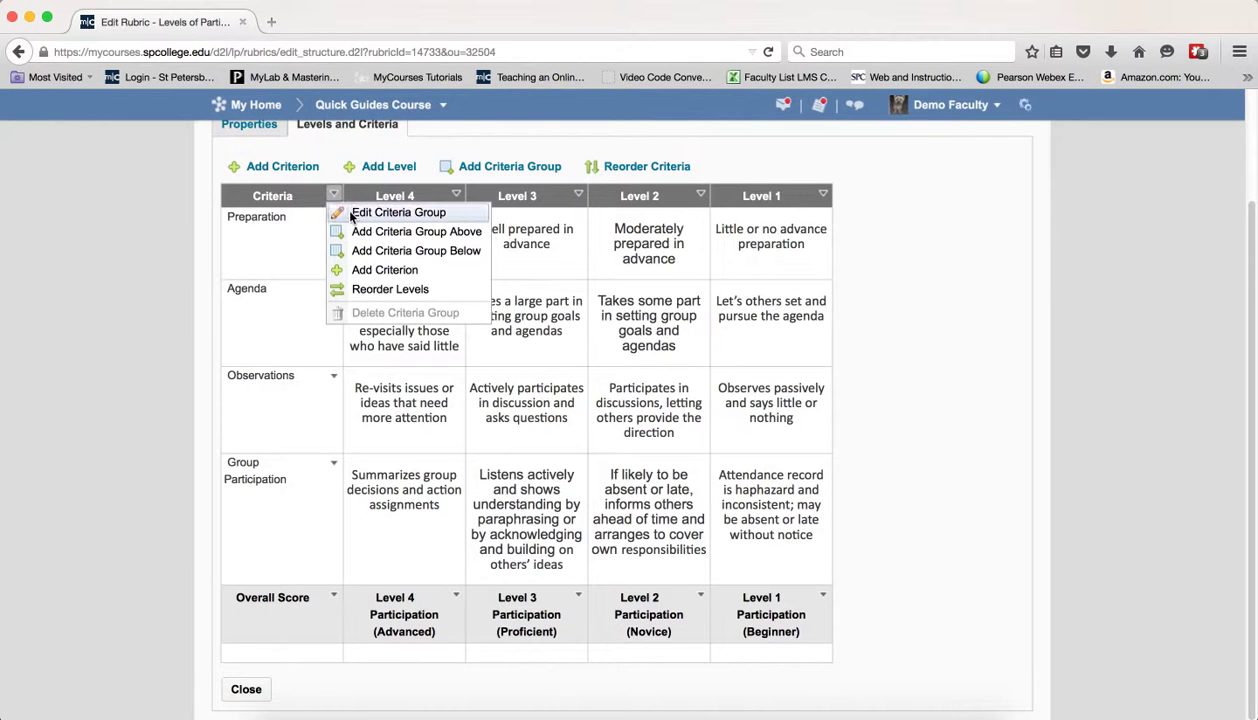
left_click(351, 213)
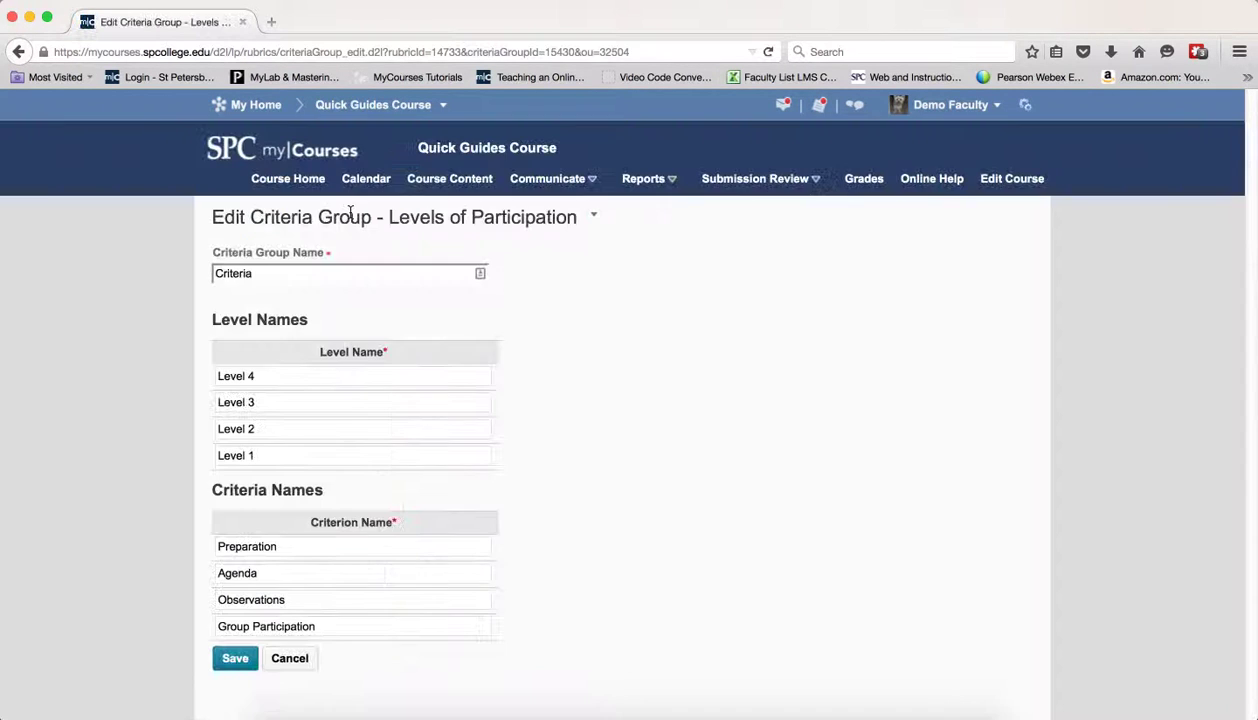
- Copy 'Level 4 Participation (Advanced)' from Word into the criteria group level names and save
left_click_drag(292, 546, 216, 546)
left_click(280, 541)
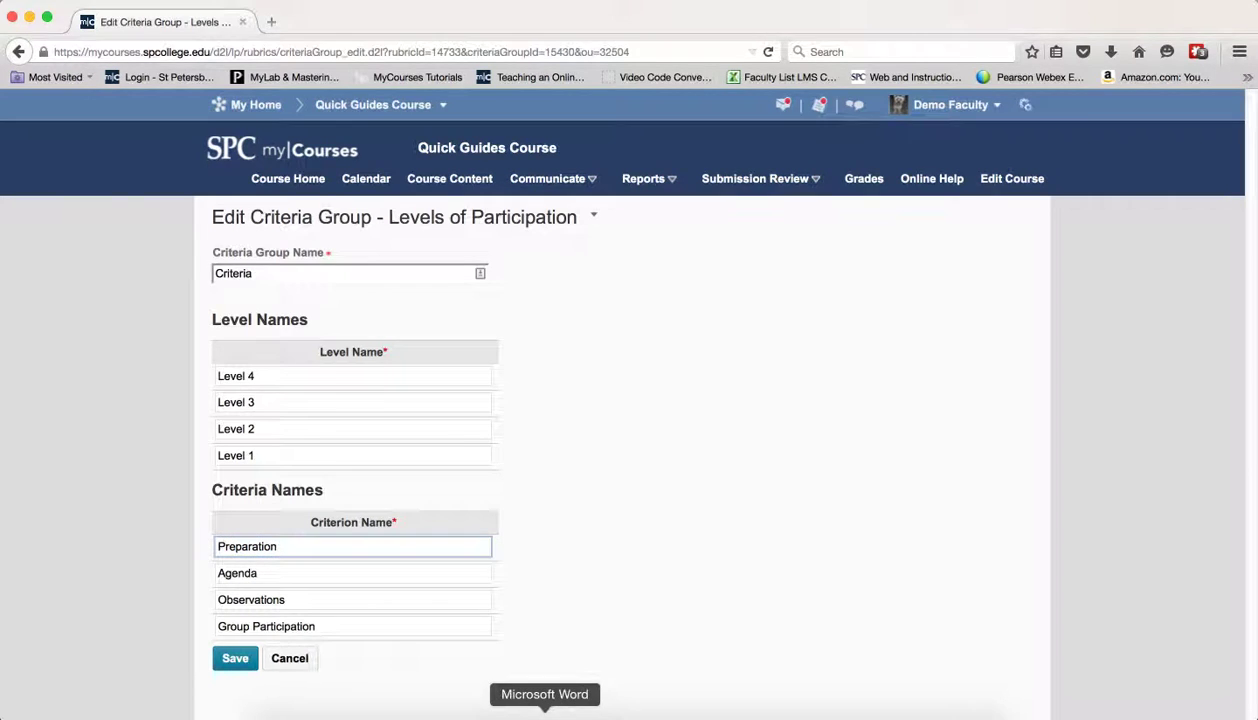
left_click(544, 710)
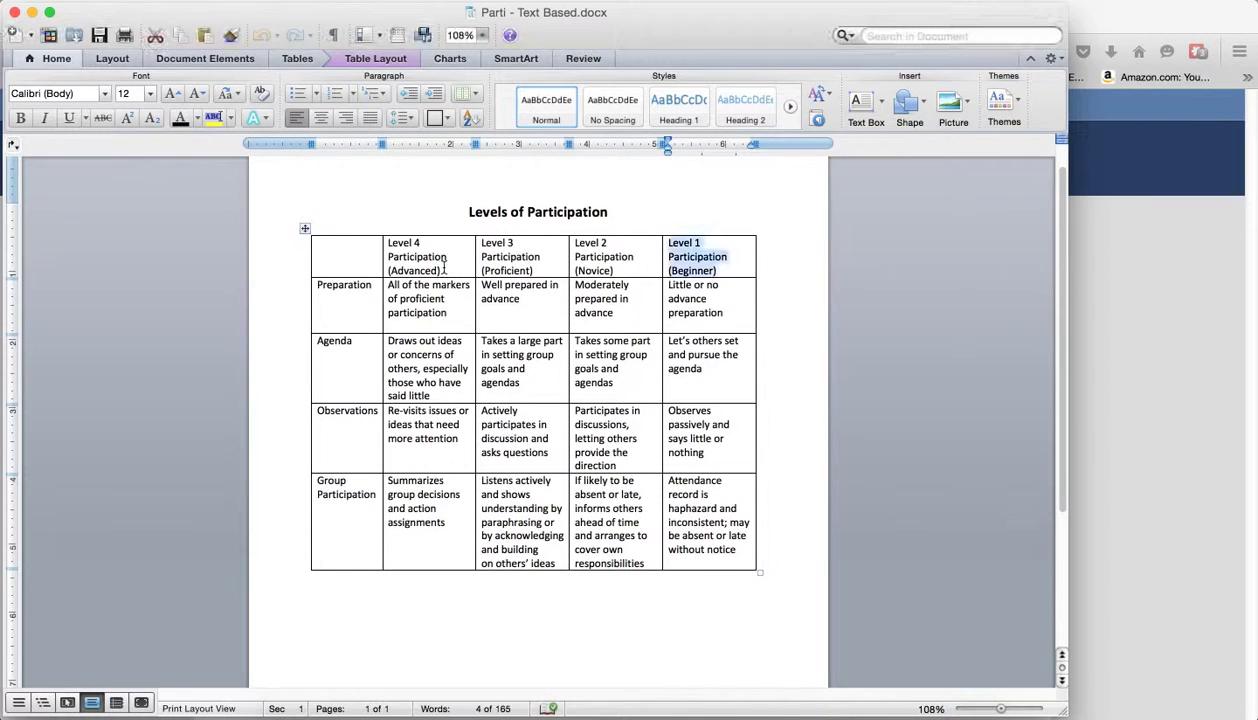
left_click_drag(444, 268, 393, 250)
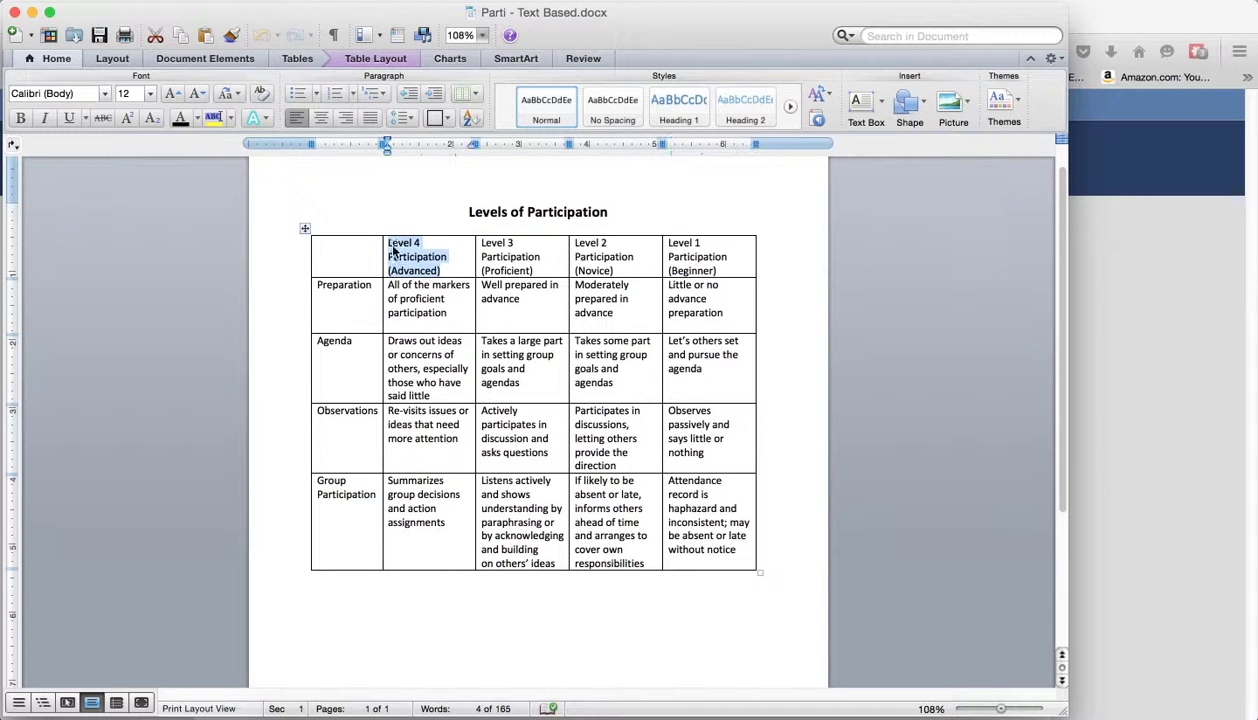
key("super+Tab")
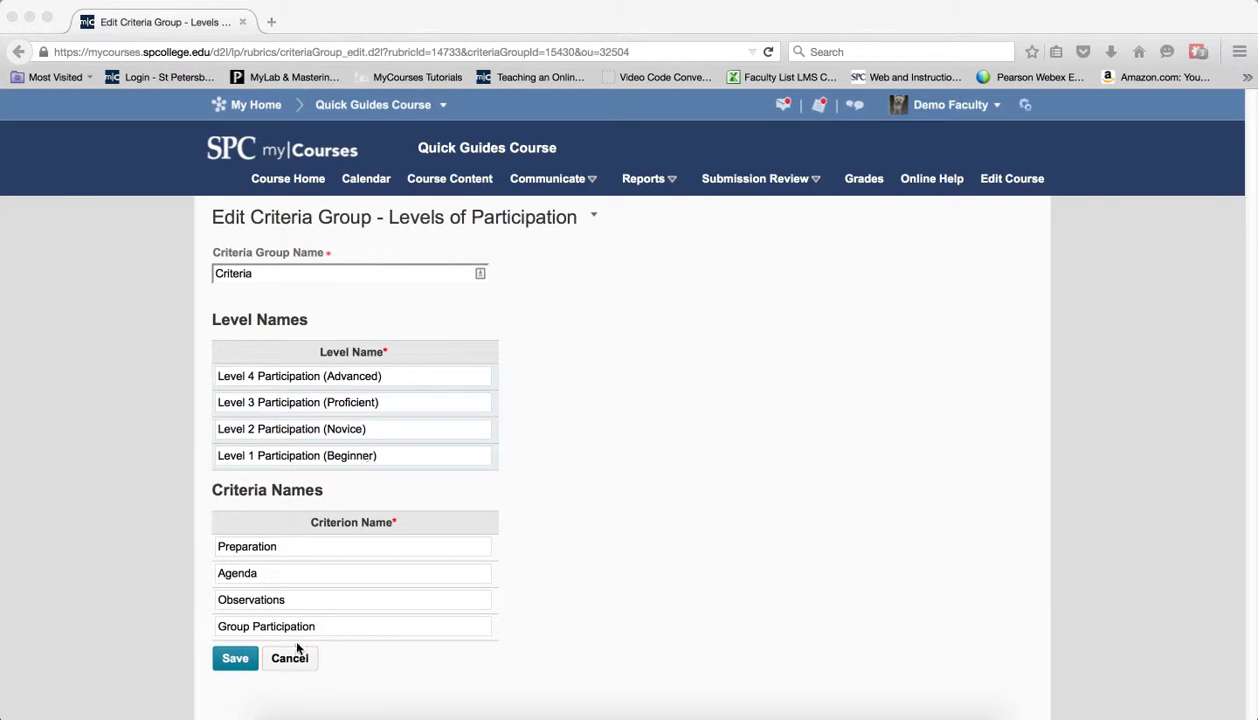
left_click(235, 662)
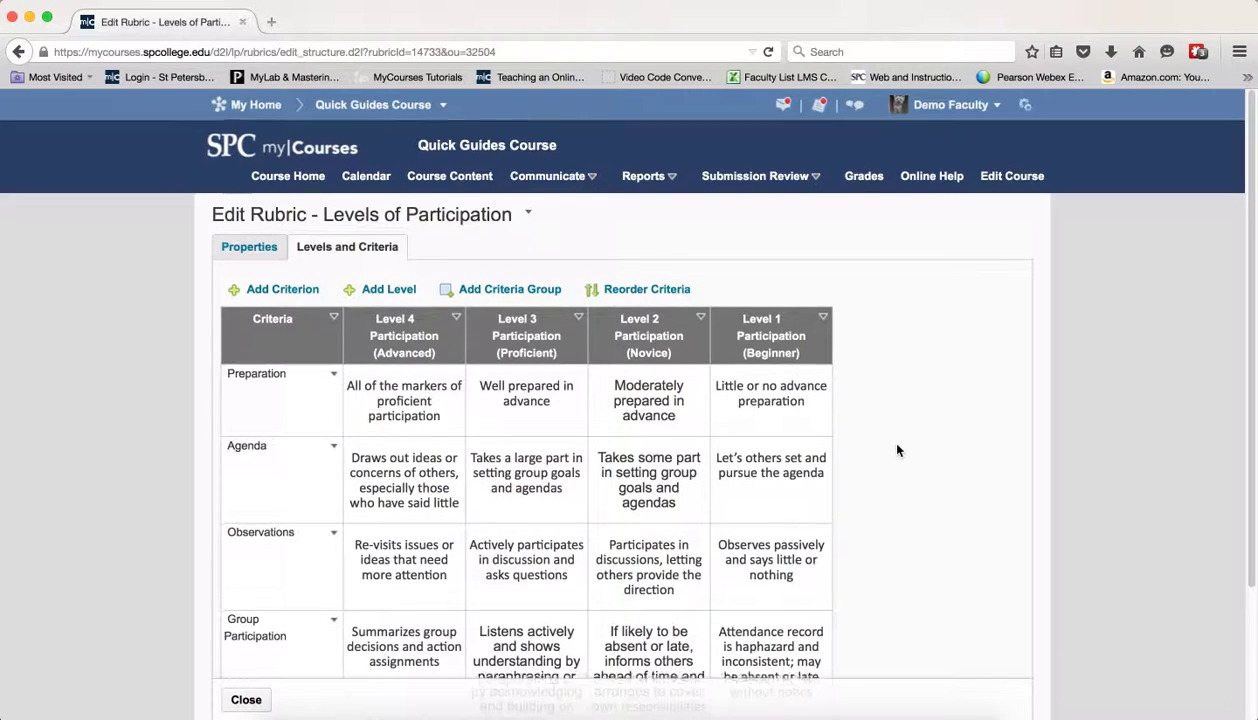
- Review the renamed headers and Overall Score row, then close the rubric editor
scroll(897, 450, "down", 3)
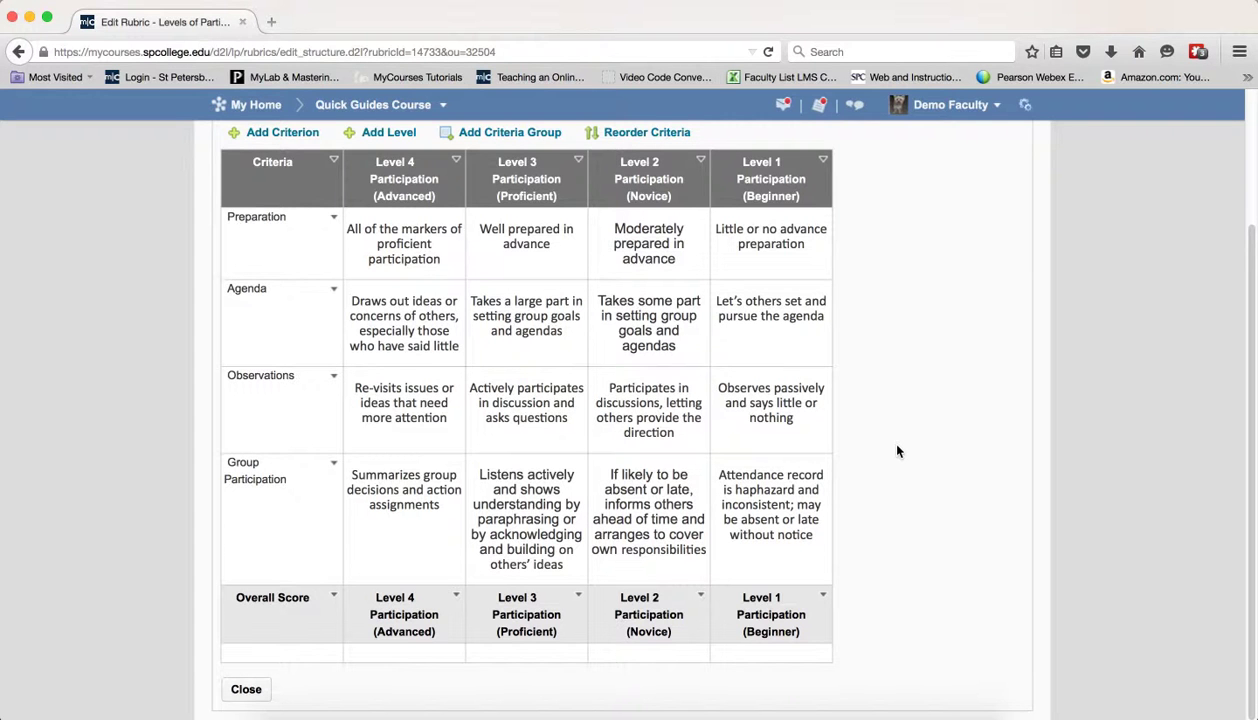
left_click(240, 689)
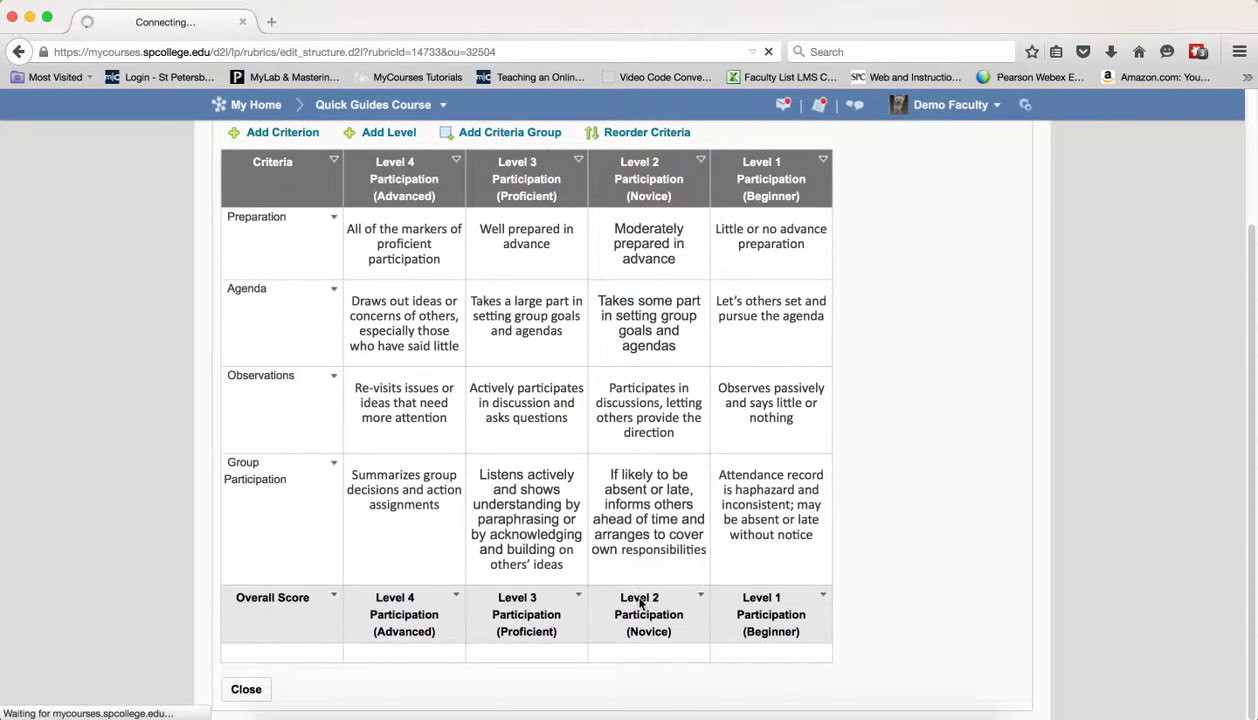